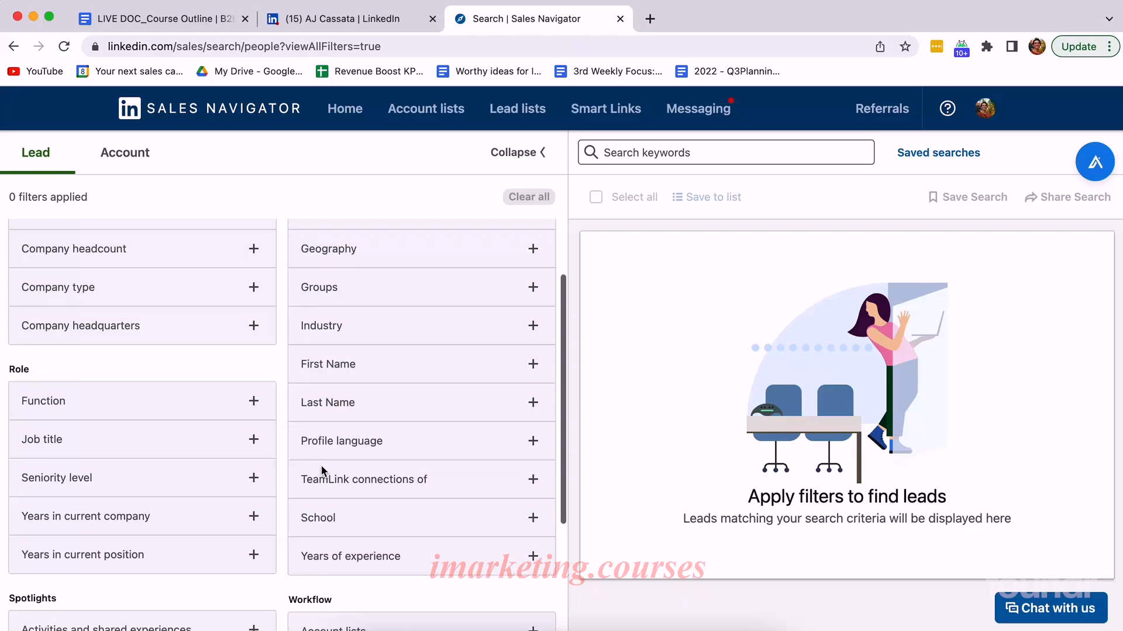
Step: Switch to the account search and examine its company attribute, spotlight and workflow filters
scroll(306, 472, "up", 5)
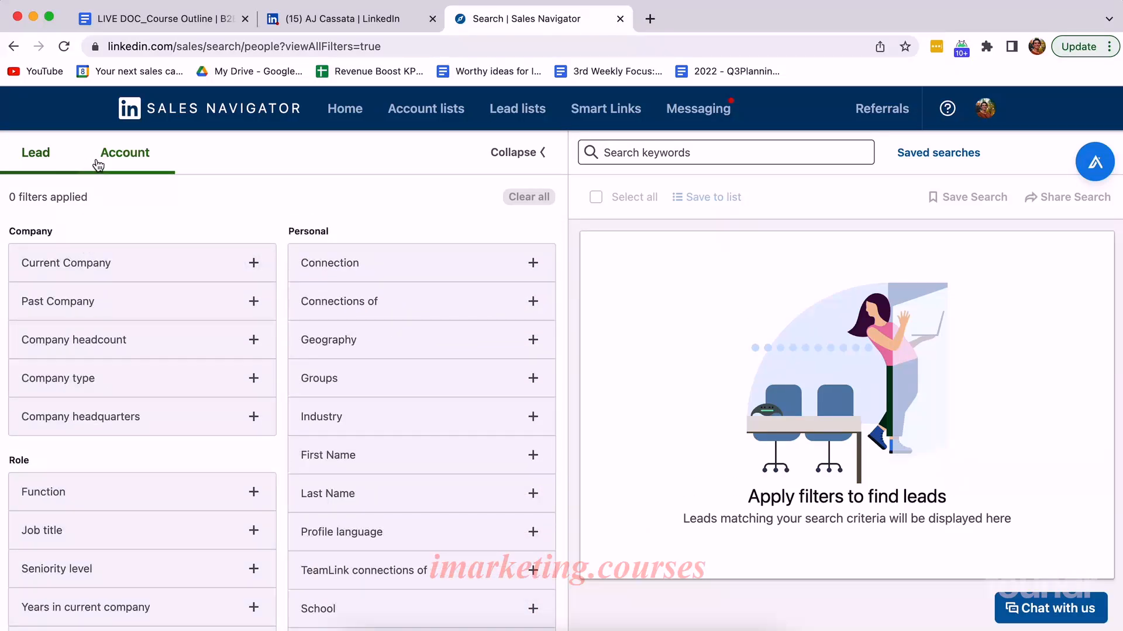
left_click(124, 156)
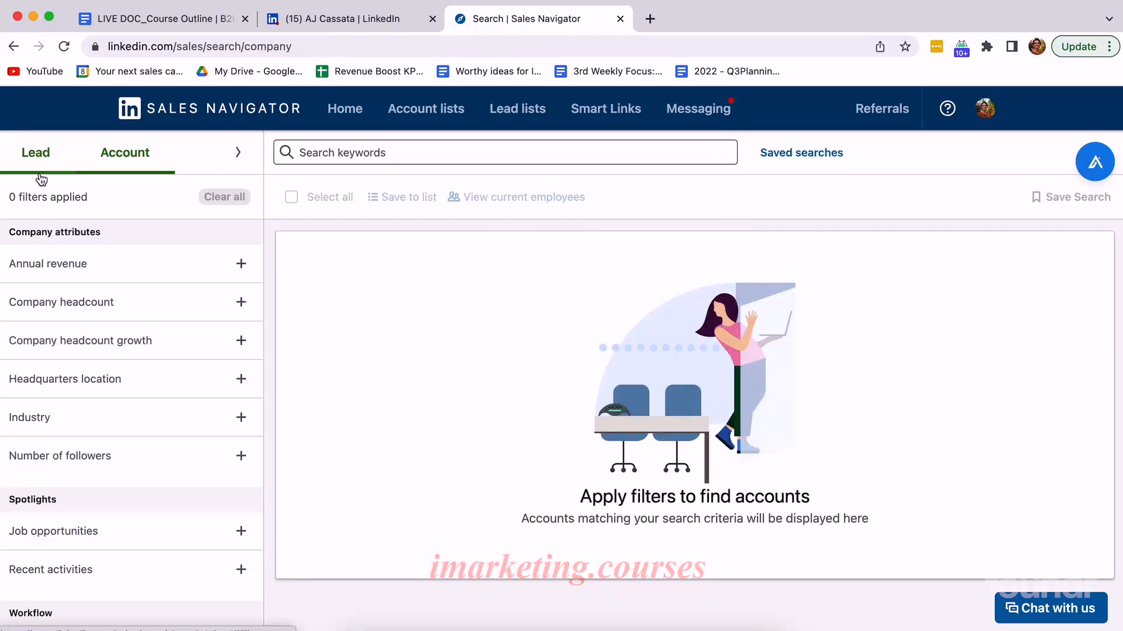
scroll(90, 363, "down", 3)
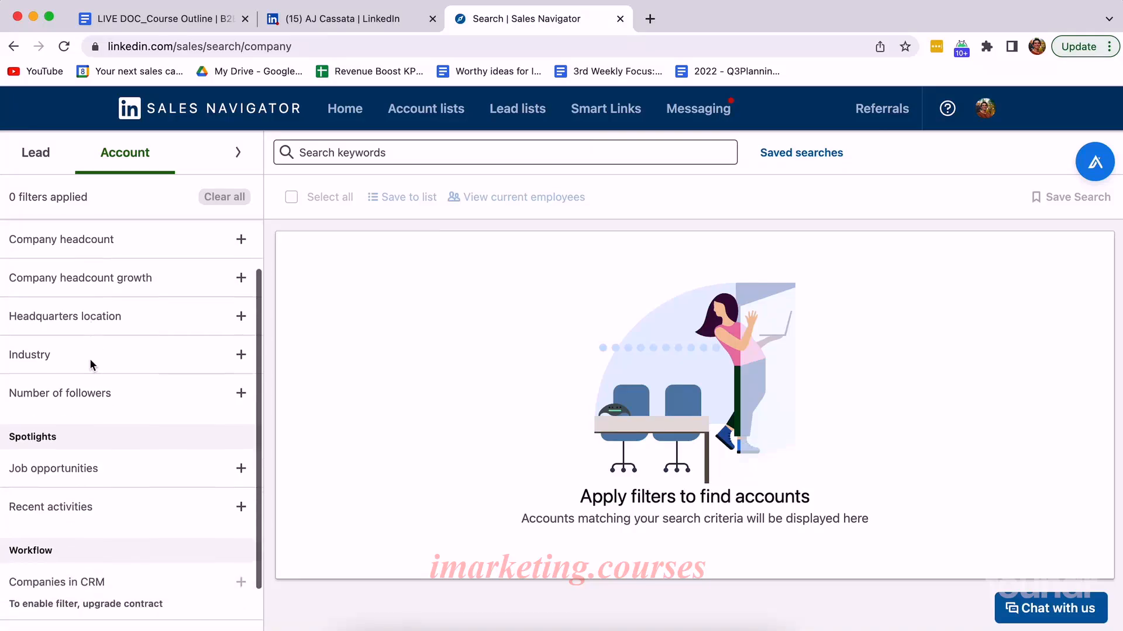
scroll(90, 364, "up", 3)
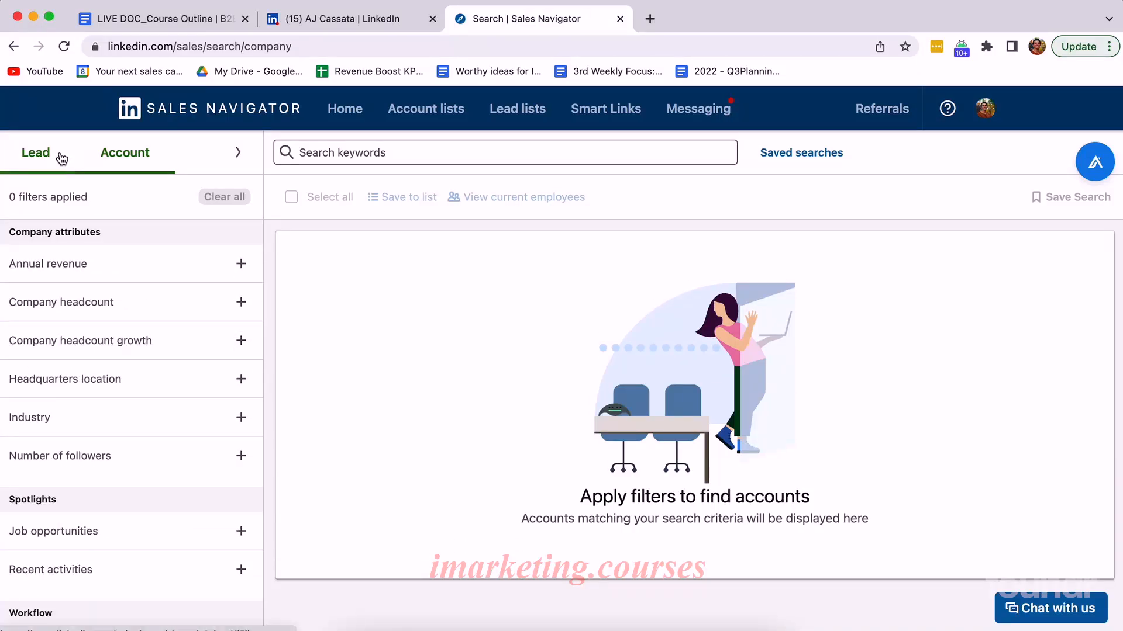
scroll(68, 265, "down", 5)
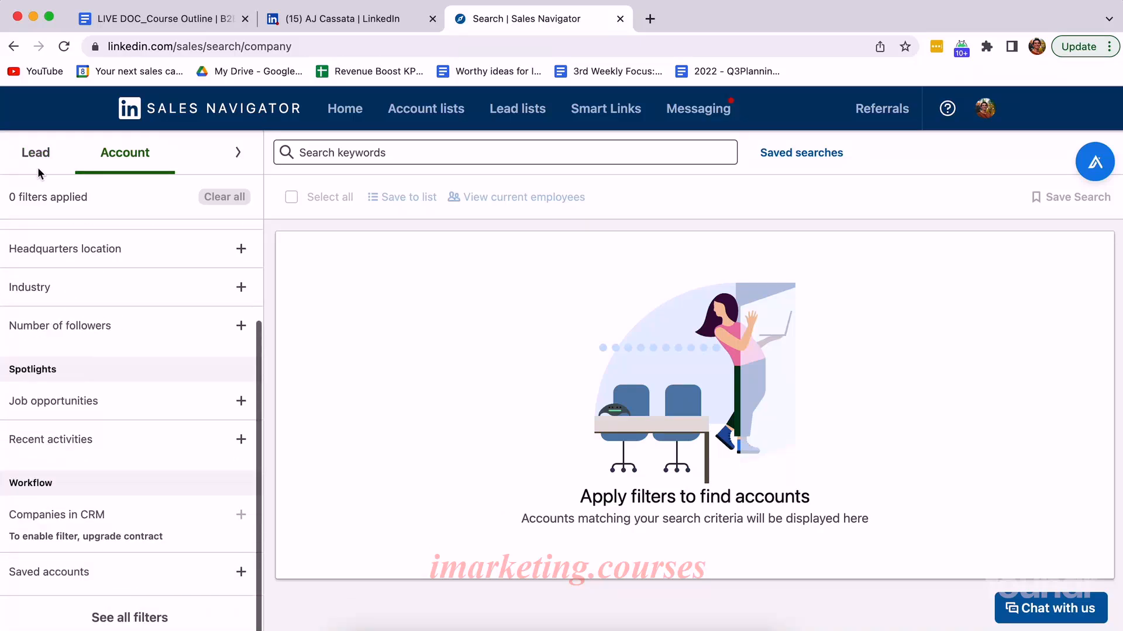
Step: Return to the lead search and examine its company, role, personal, spotlight, posted content and workflow filters
left_click(36, 152)
scroll(179, 336, "down", 2)
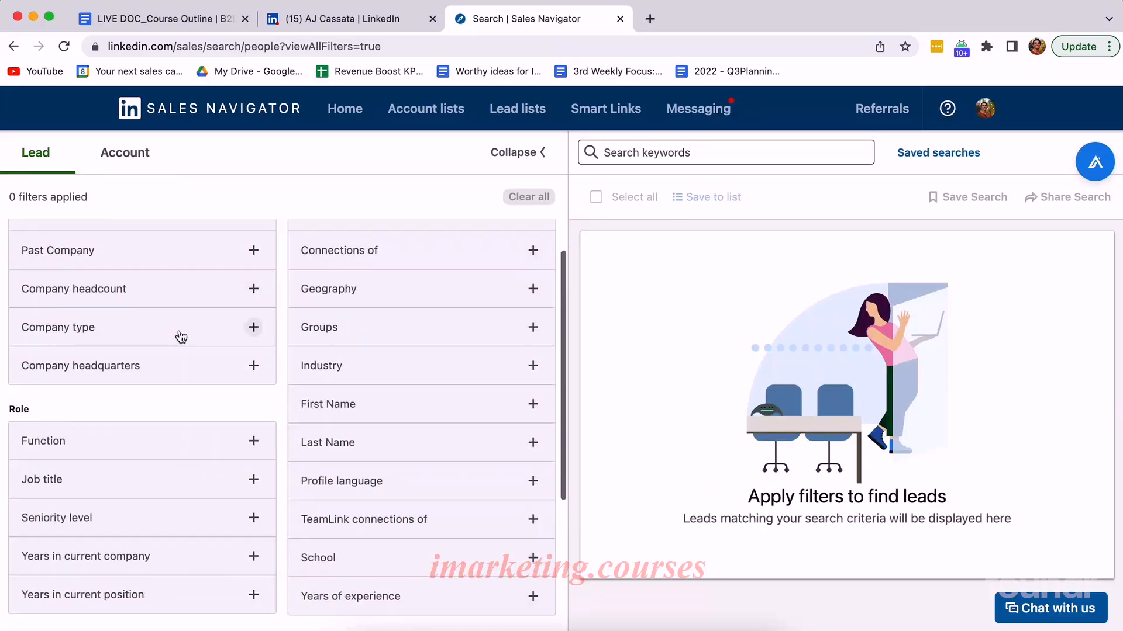
scroll(180, 336, "down", 5)
scroll(179, 330, "down", 2)
scroll(361, 349, "up", 9)
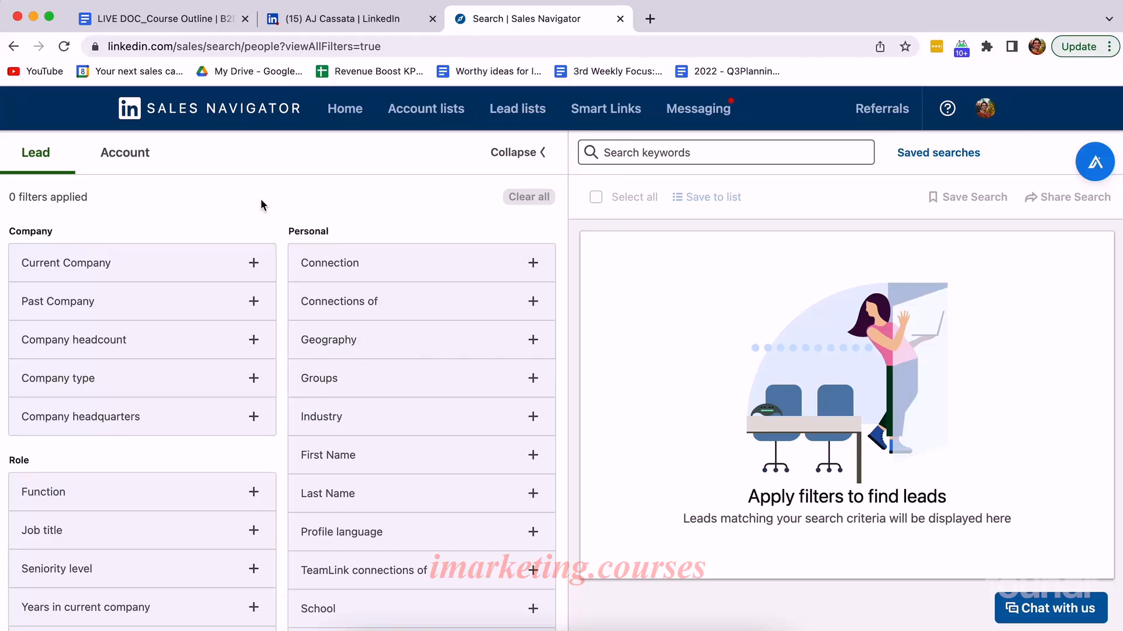
scroll(173, 273, "down", 2)
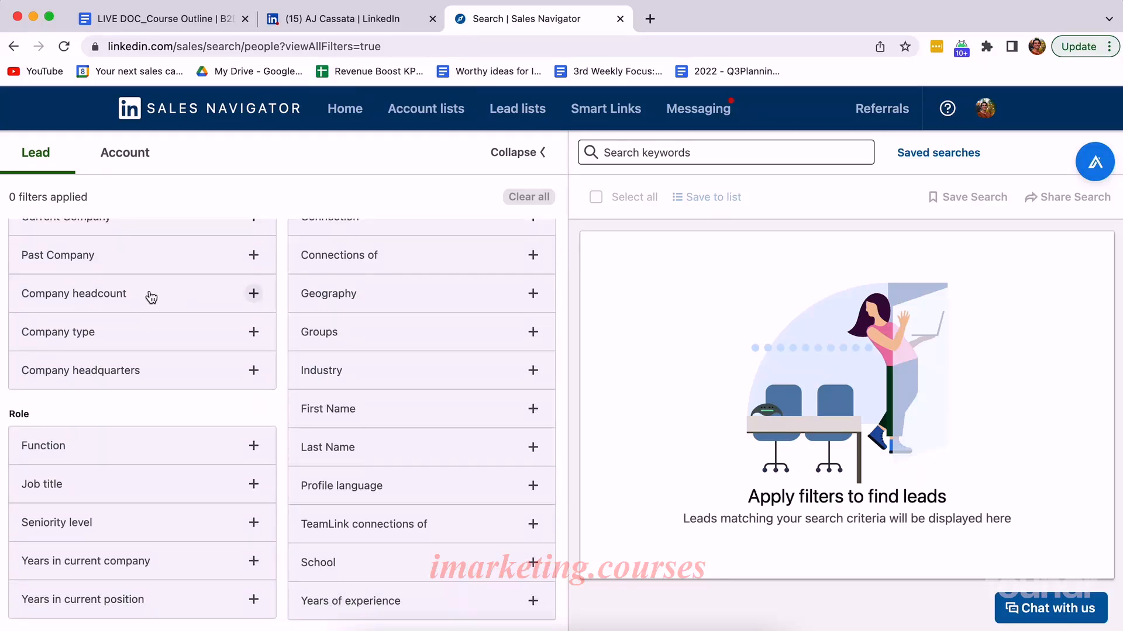
scroll(130, 431, "down", 3)
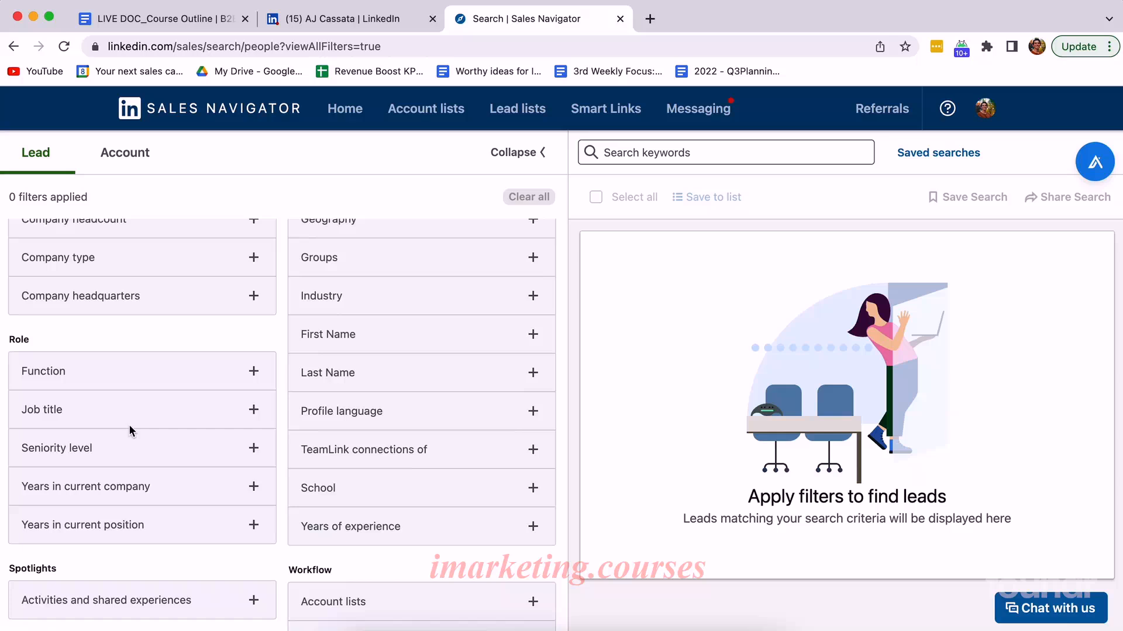
scroll(129, 424, "down", 2)
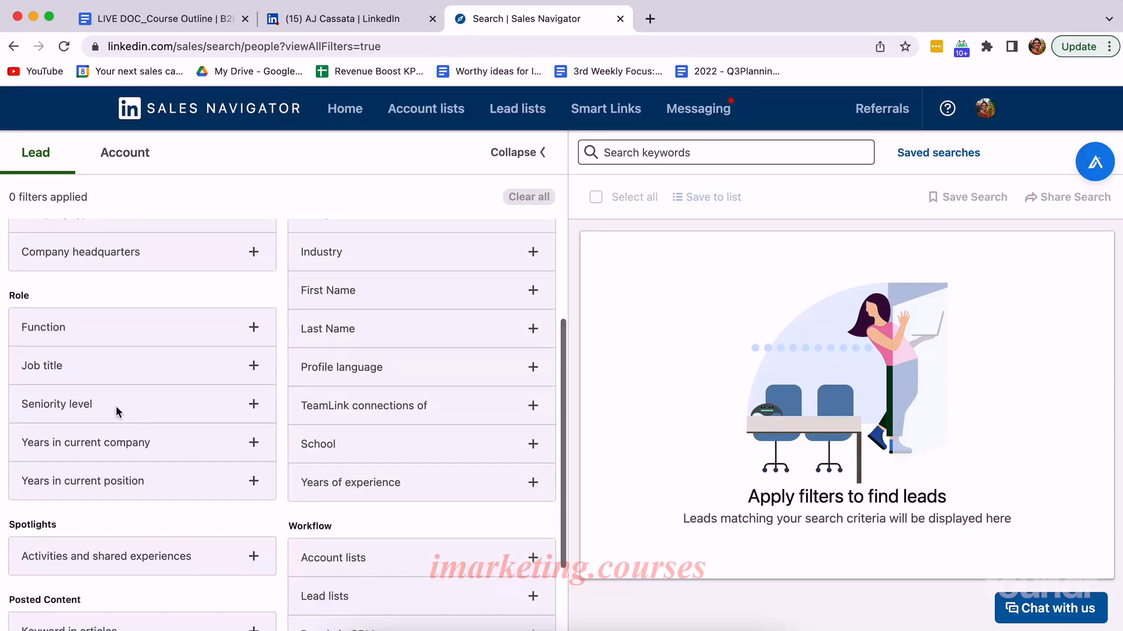
scroll(121, 381, "up", 7)
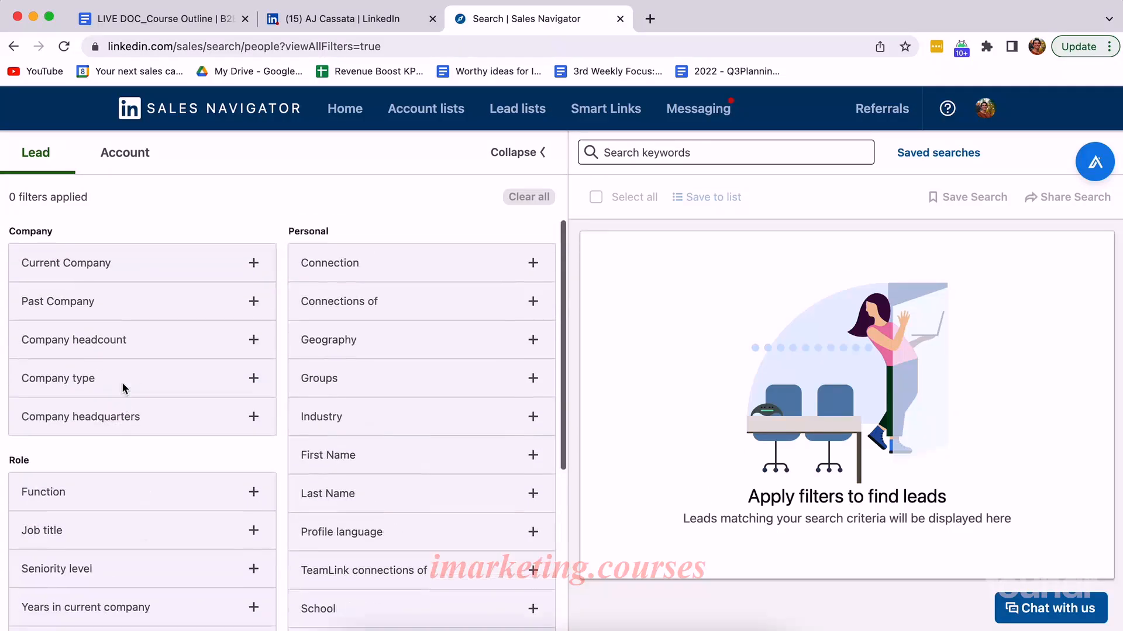
scroll(360, 422, "down", 12)
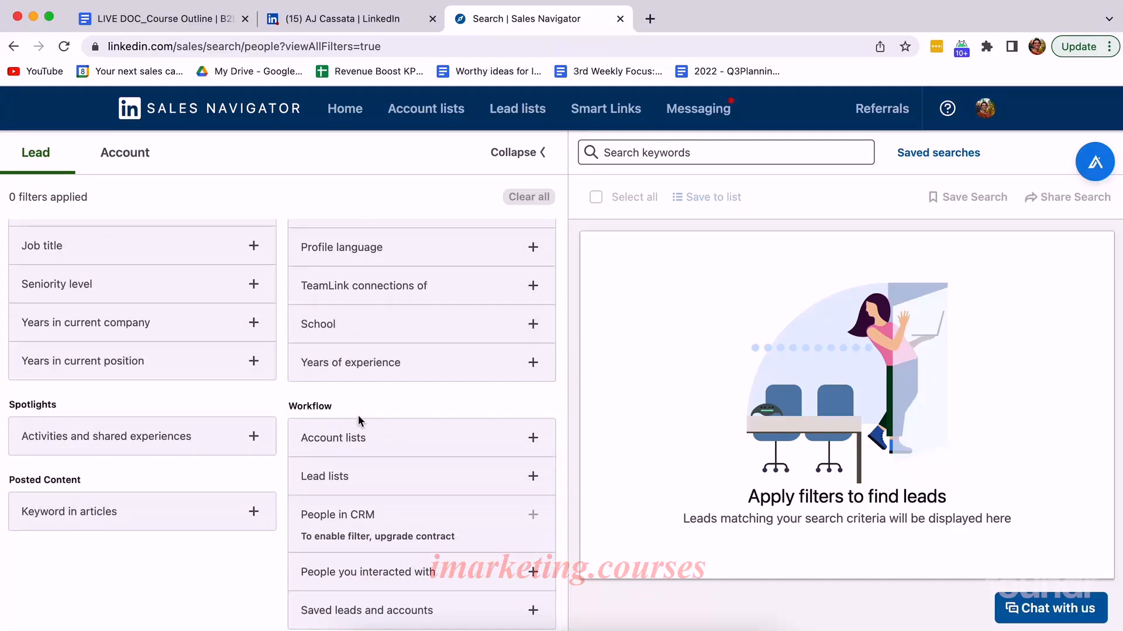
scroll(360, 421, "up", 12)
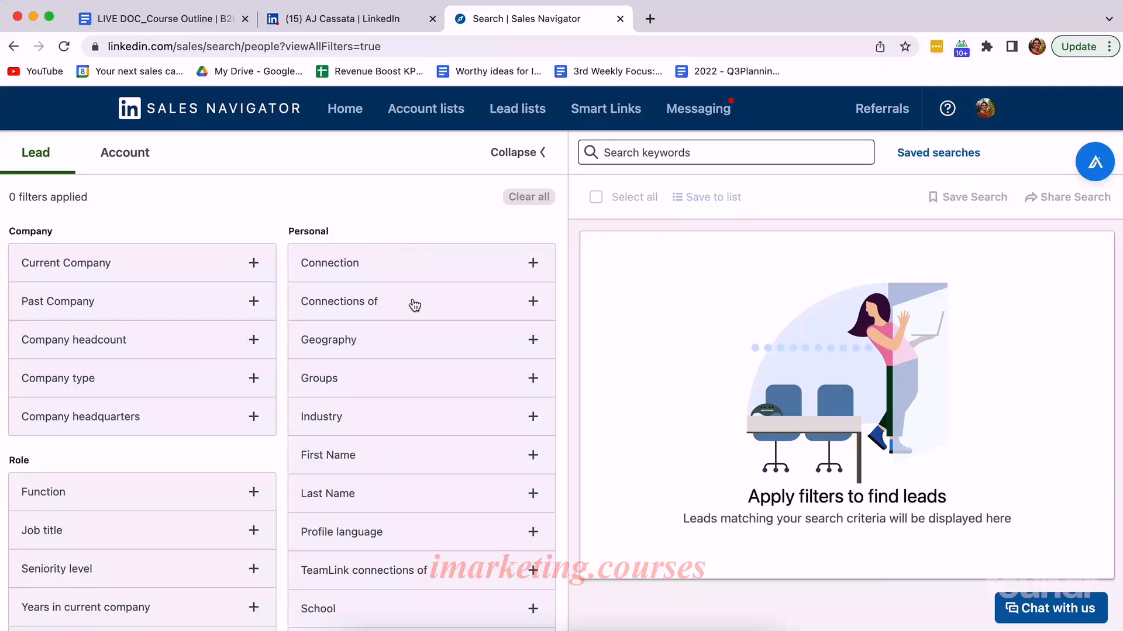
scroll(250, 351, "down", 5)
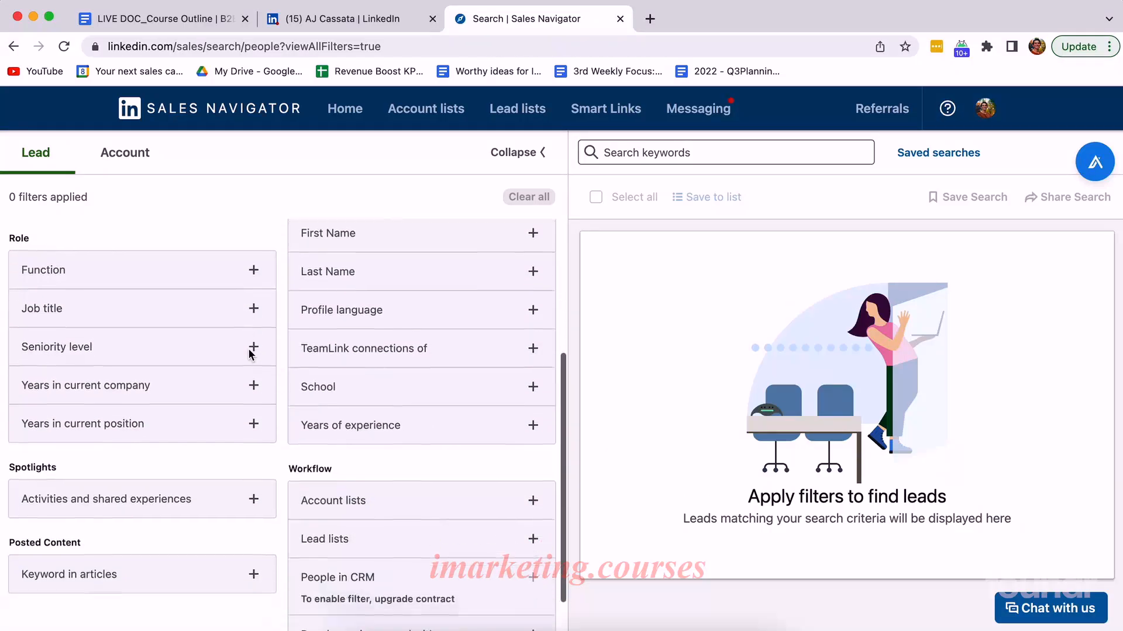
Step: Look at the options of the Function filter and review the neighbouring role and personal lead filters
left_click(105, 250)
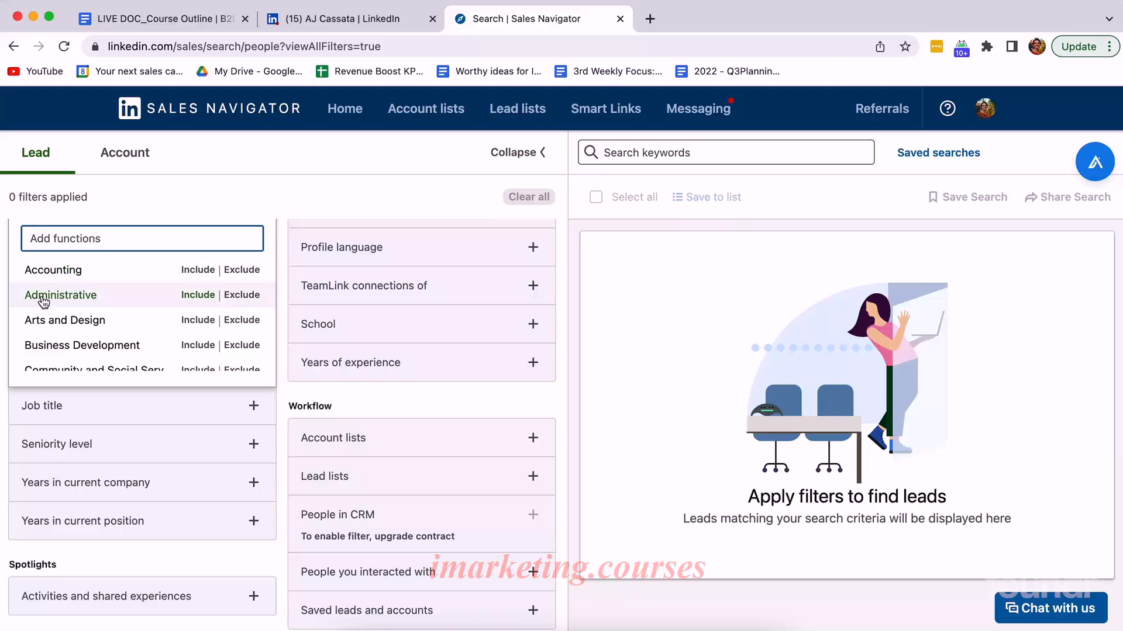
scroll(156, 401, "up", 3)
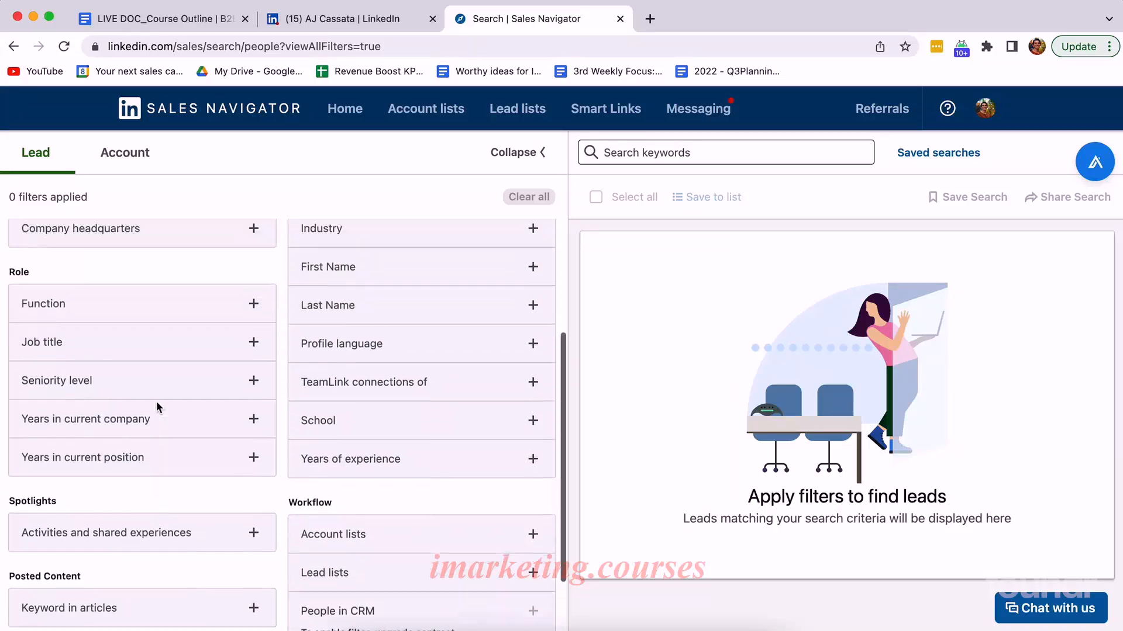
scroll(156, 401, "down", 3)
scroll(251, 325, "up", 2)
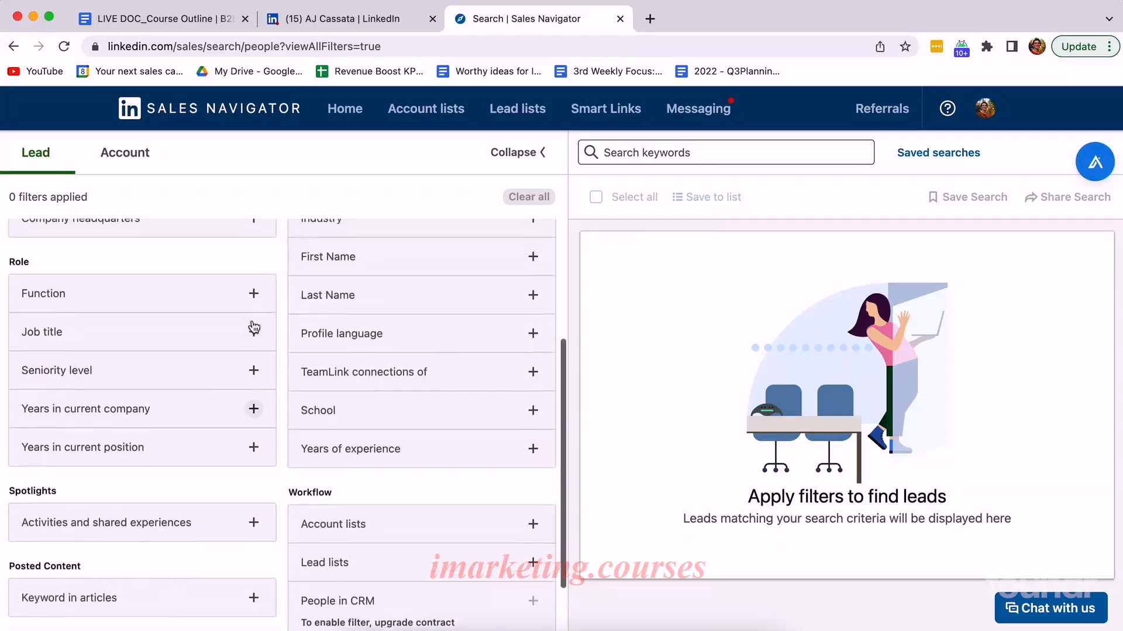
scroll(290, 317, "down", 2)
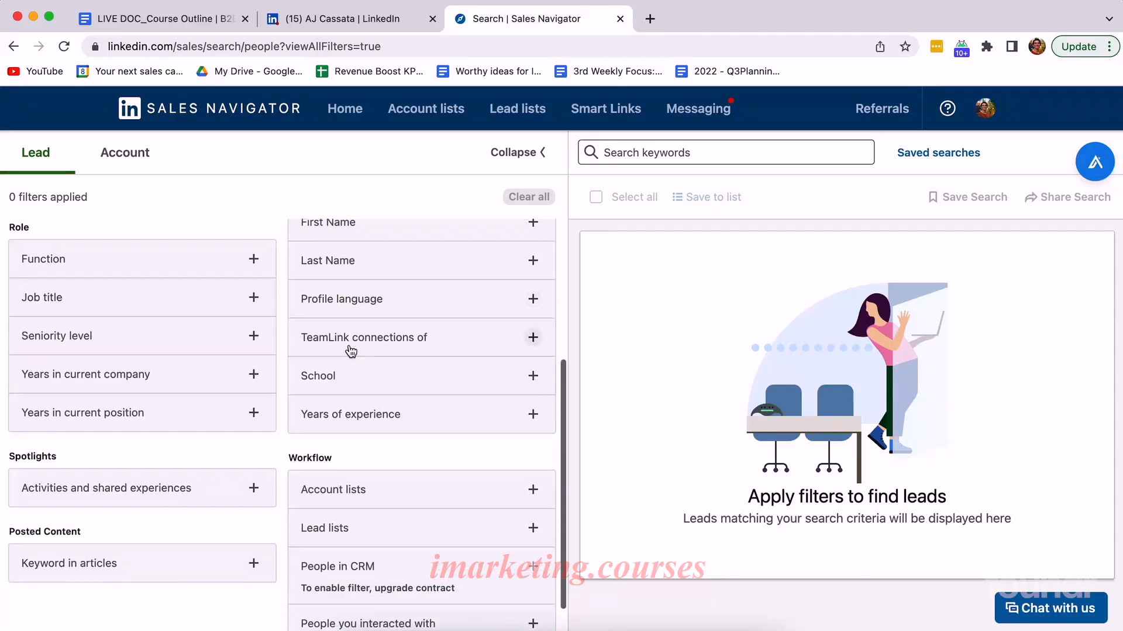
scroll(168, 280, "up", 6)
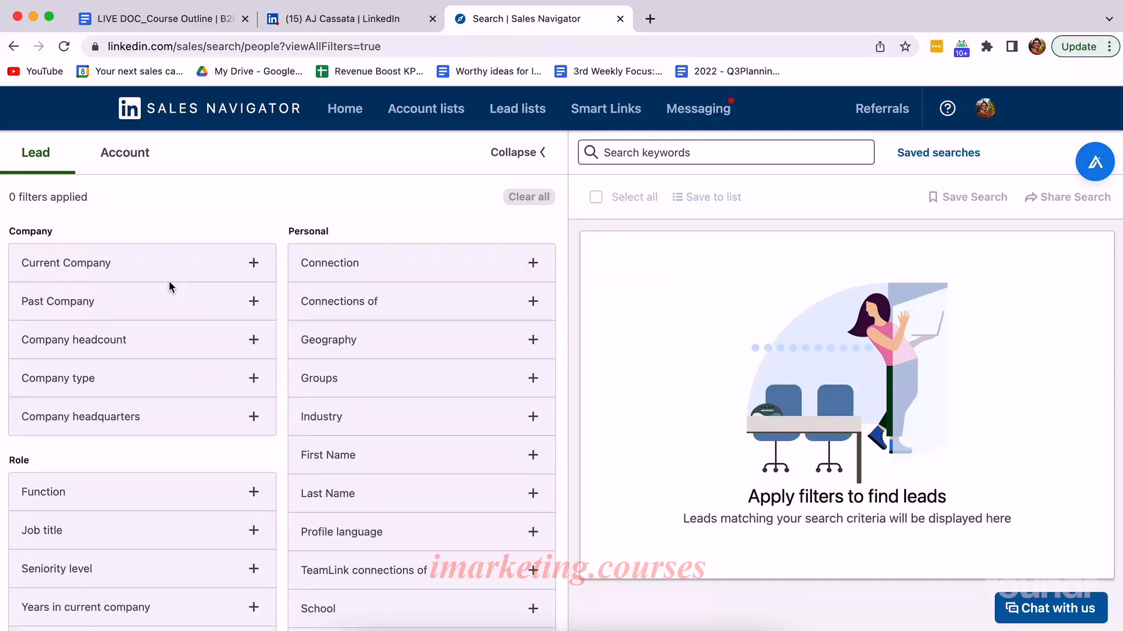
Step: Filter the leads by company headcount, choosing Self-employed and 1-10
scroll(137, 327, "down", 1)
left_click(112, 330)
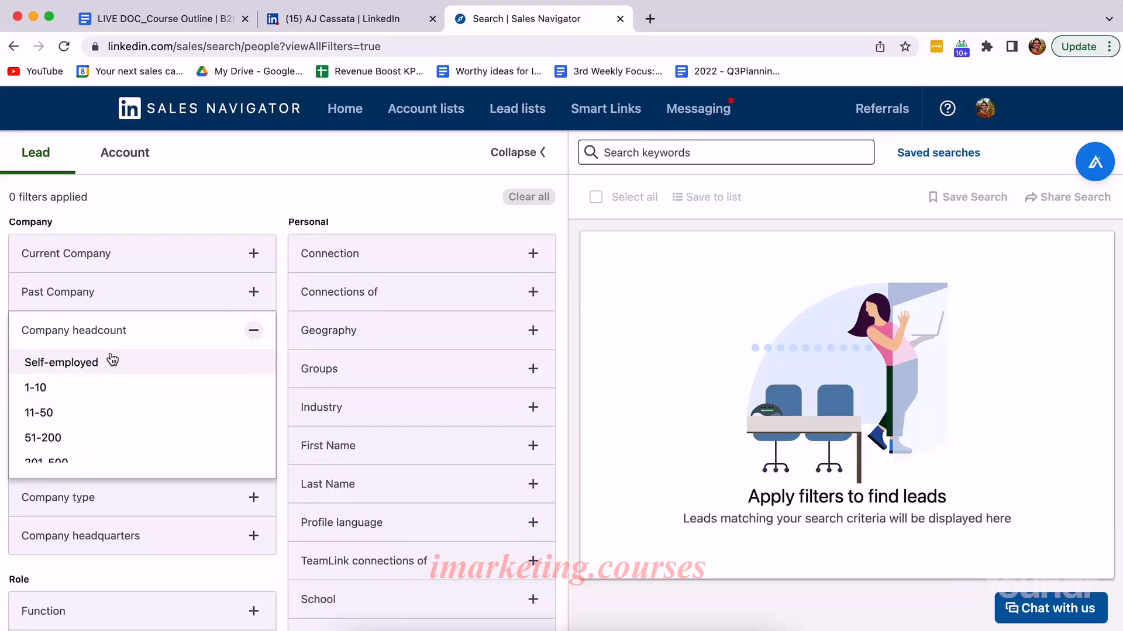
scroll(103, 391, "down", 1)
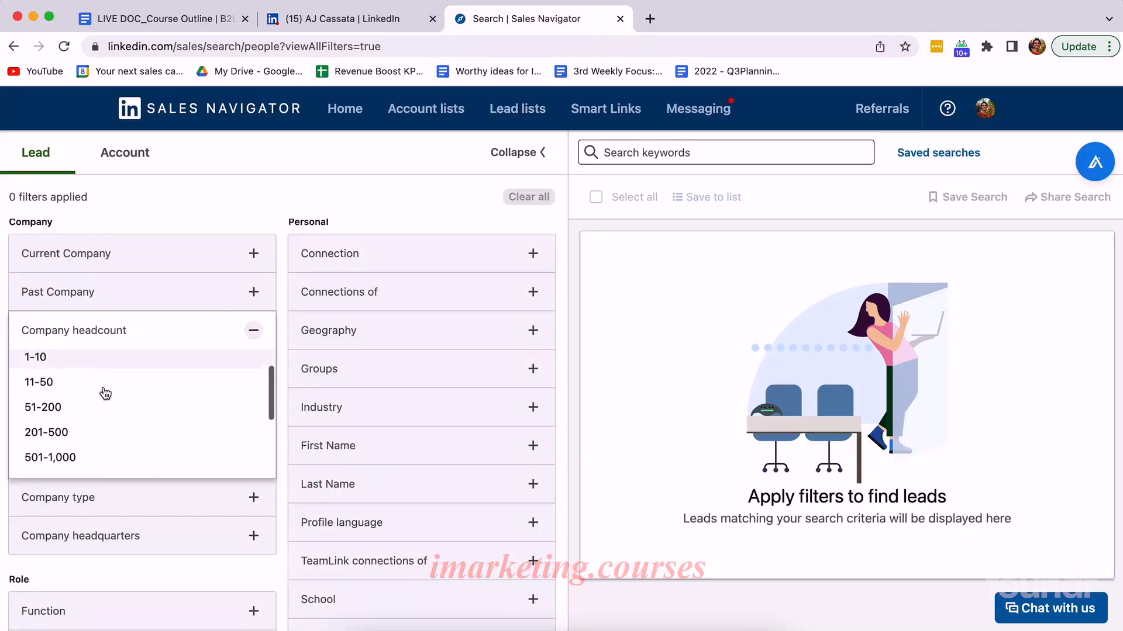
scroll(91, 416, "down", 4)
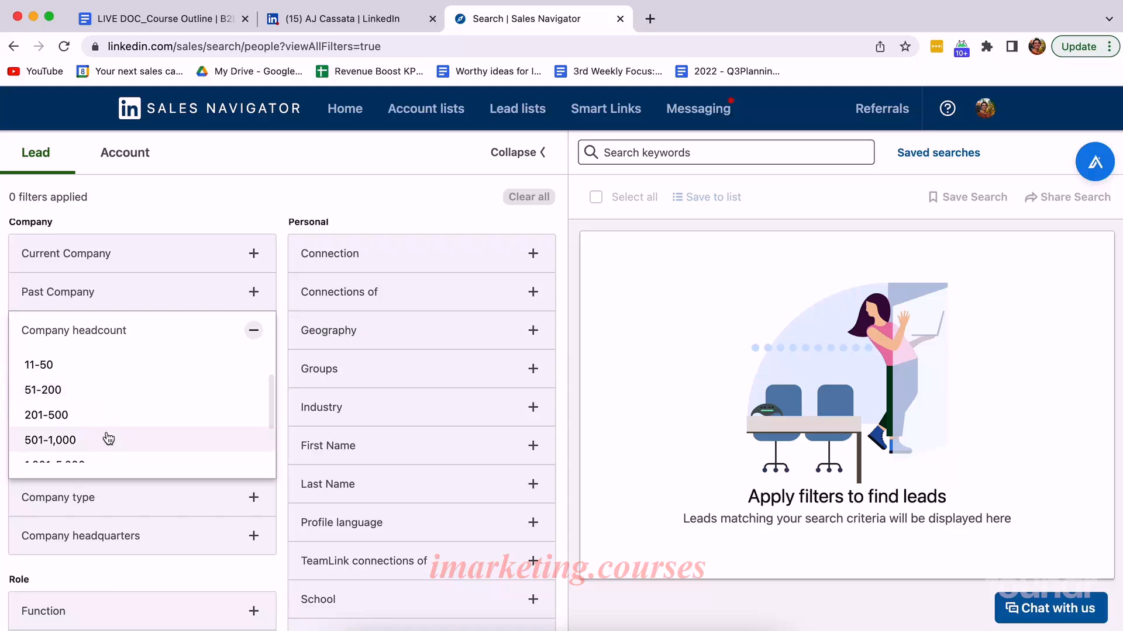
scroll(105, 439, "up", 5)
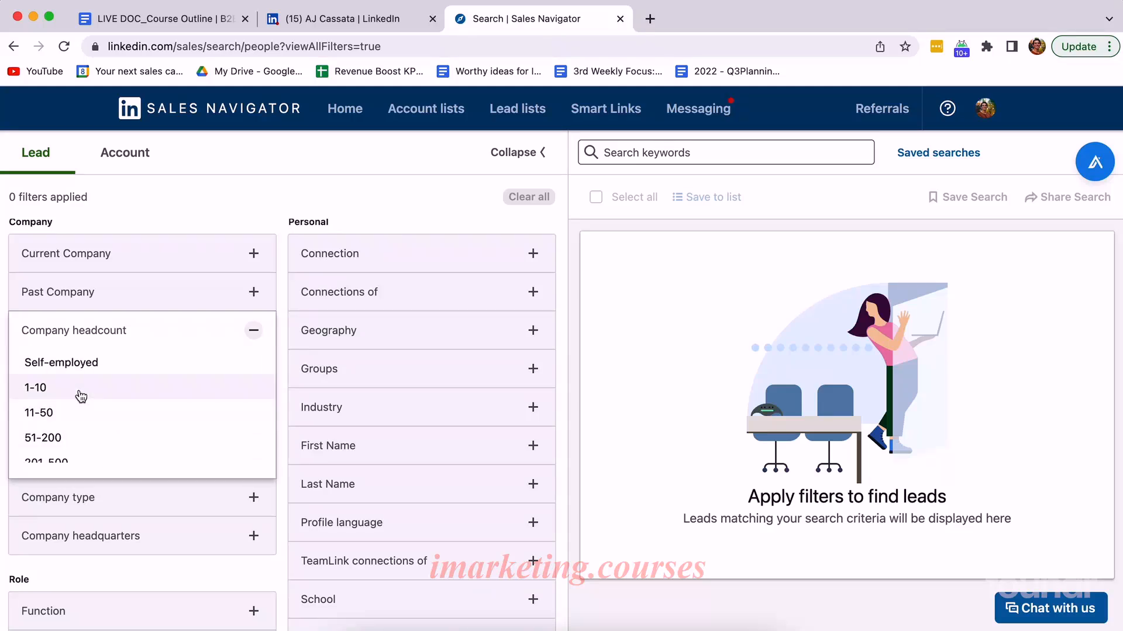
left_click(88, 364)
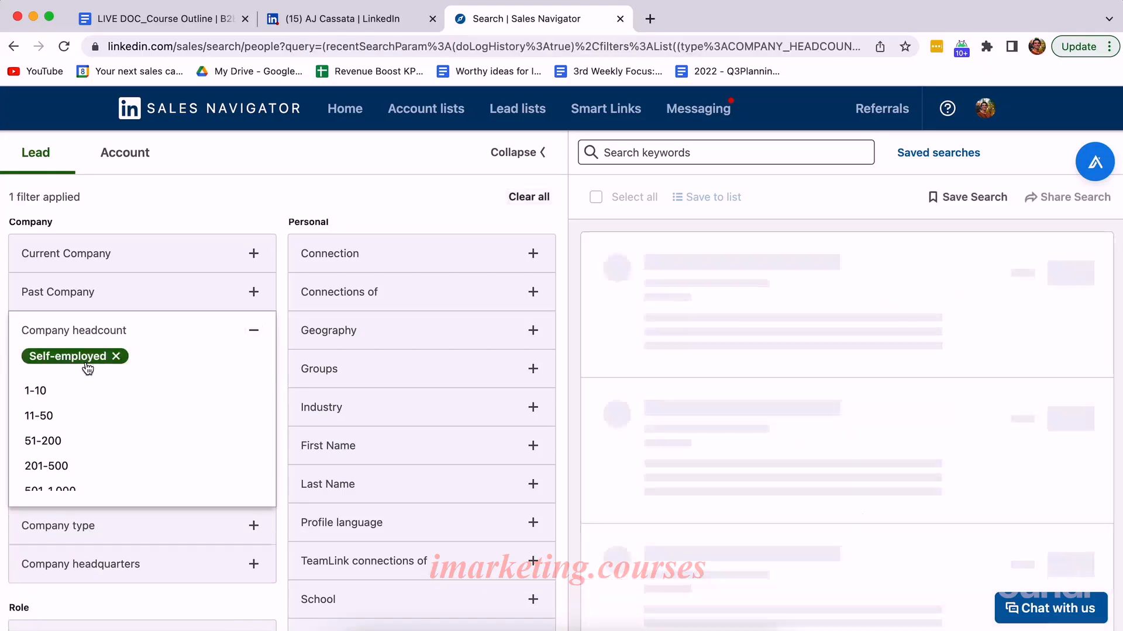
left_click(66, 391)
scroll(152, 301, "up", 2)
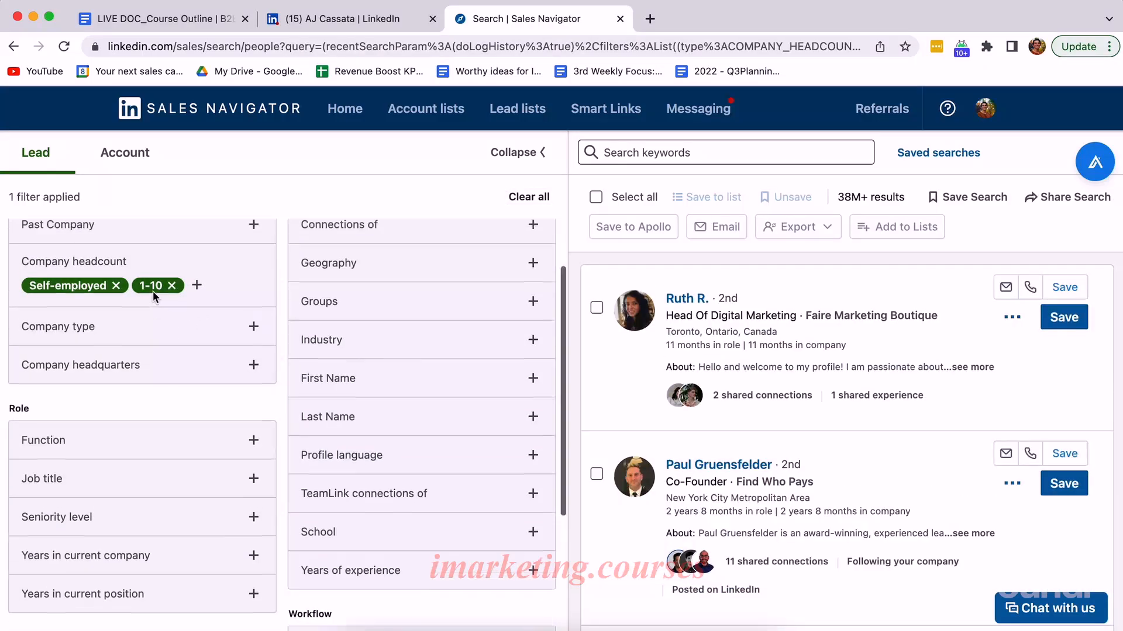
Step: Include Co-Owner and Owner as current job titles in the lead filters
scroll(165, 350, "down", 6)
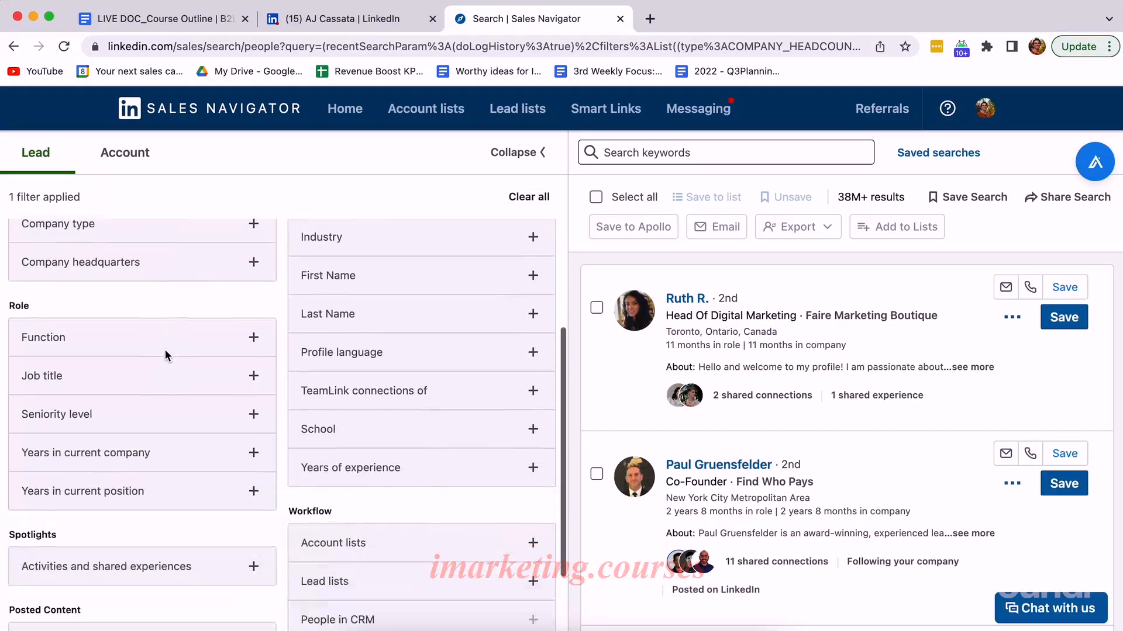
left_click(164, 352)
type("co")
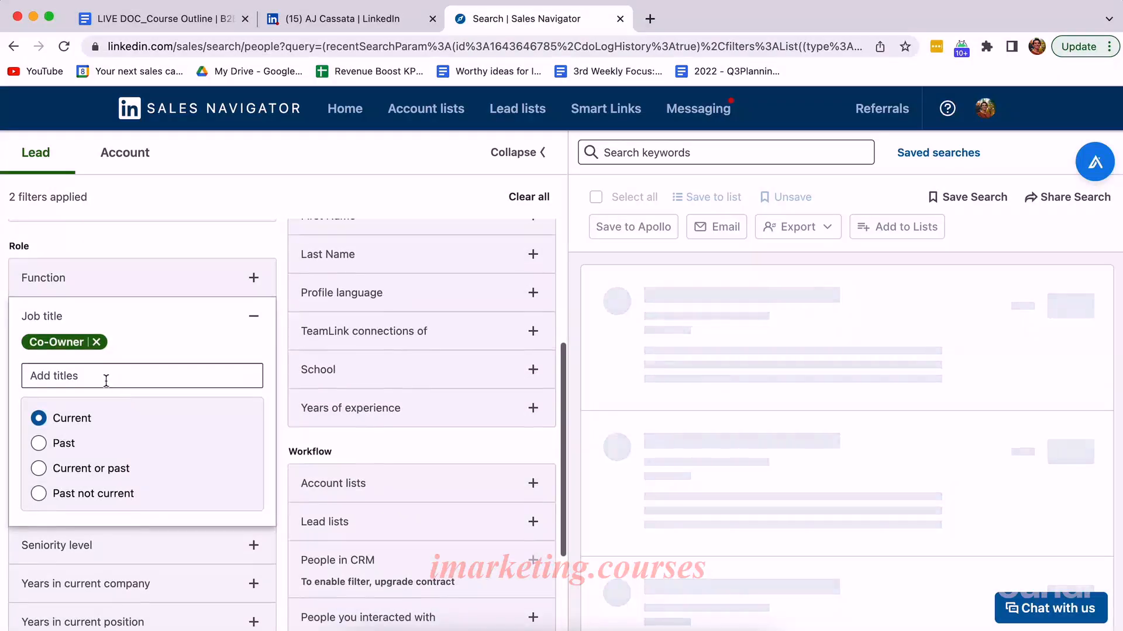
left_click(105, 379)
type("ow")
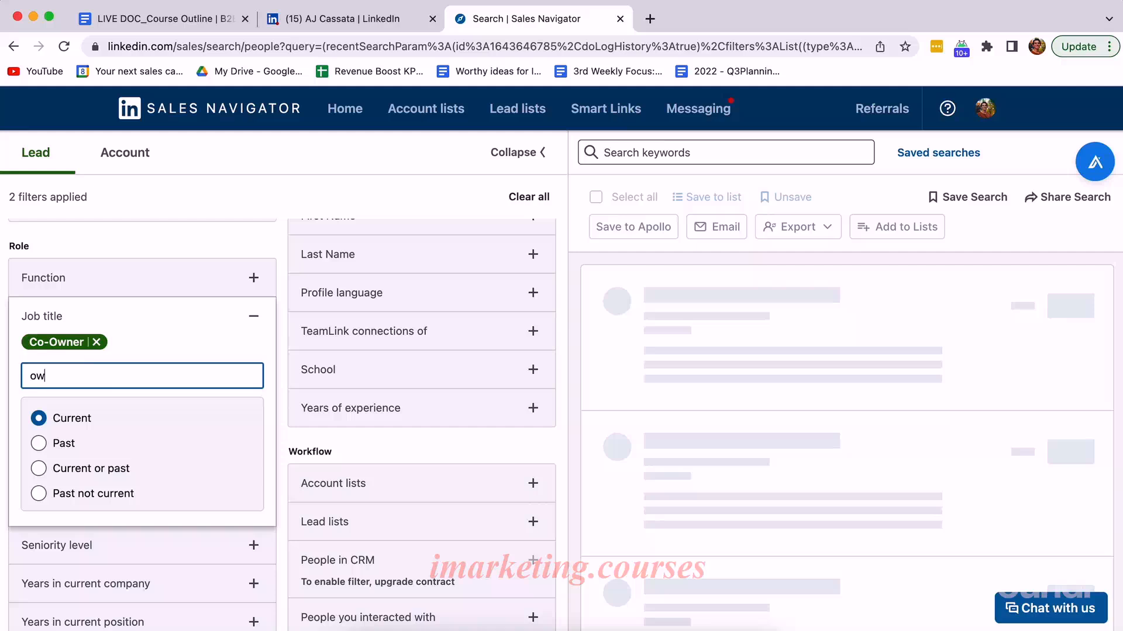
type("ner")
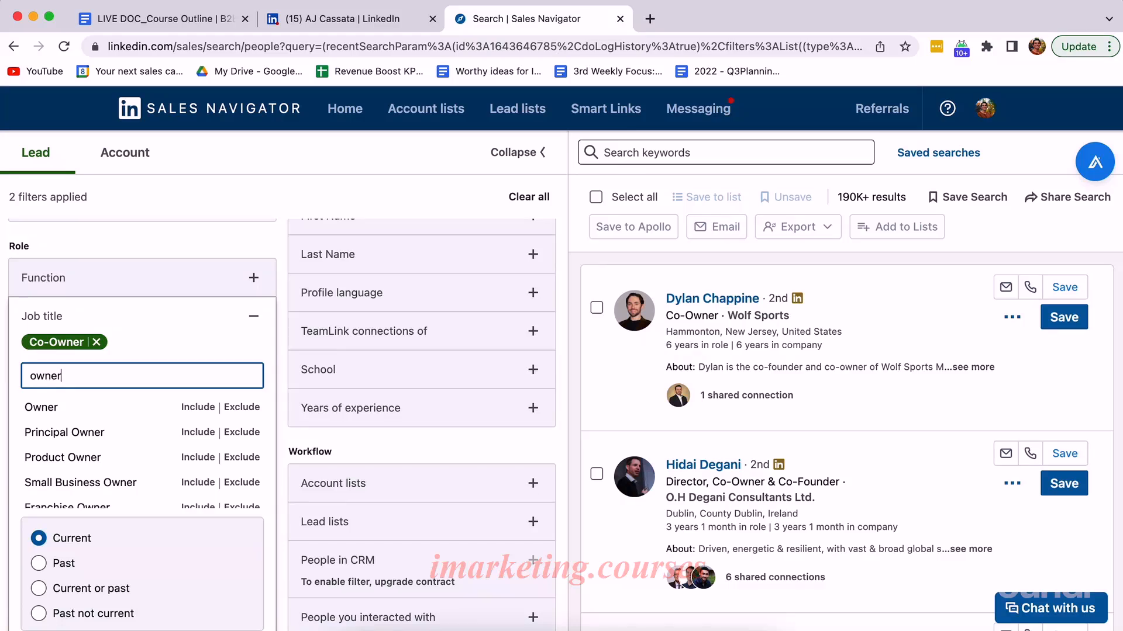
left_click(47, 409)
Step: Add Founder and Co-Founder to the included job titles in the lead filters
left_click(114, 374)
type("fuond")
key("BackSpace")
key("BackSpace")
key("BackSpace")
key("BackSpace")
type("ound")
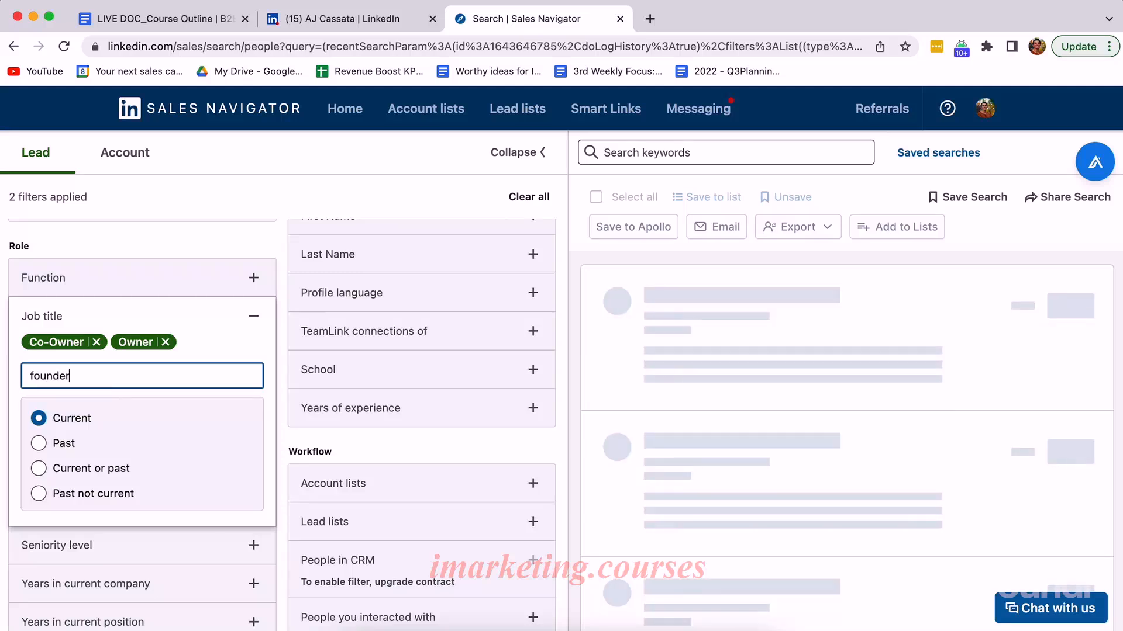
left_click(109, 409)
left_click(121, 378)
type("co-founder")
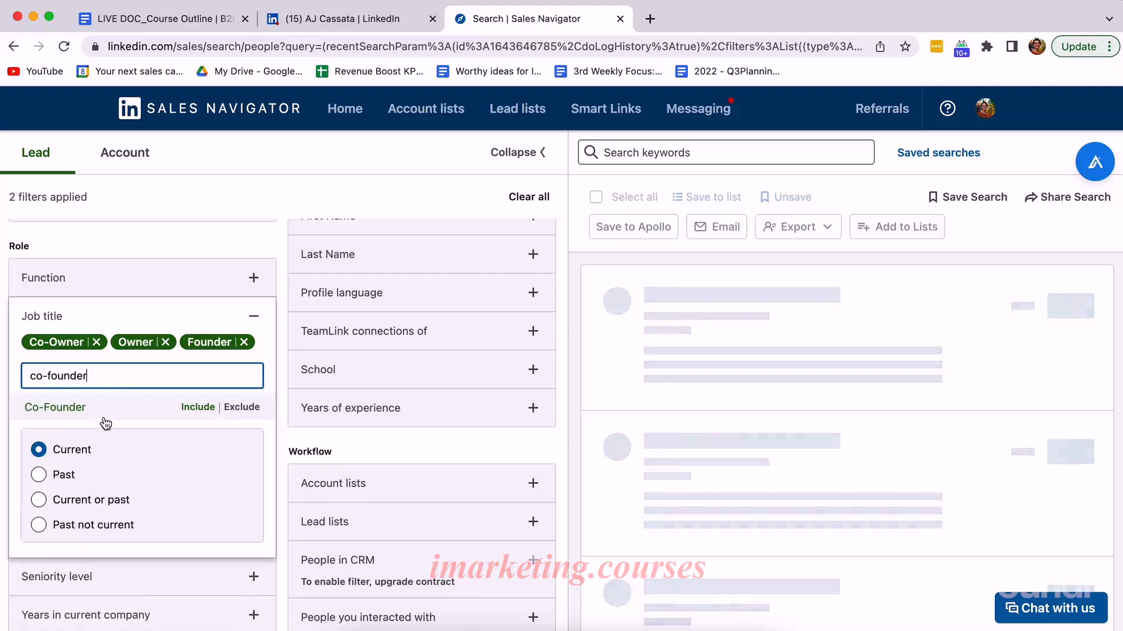
left_click(102, 417)
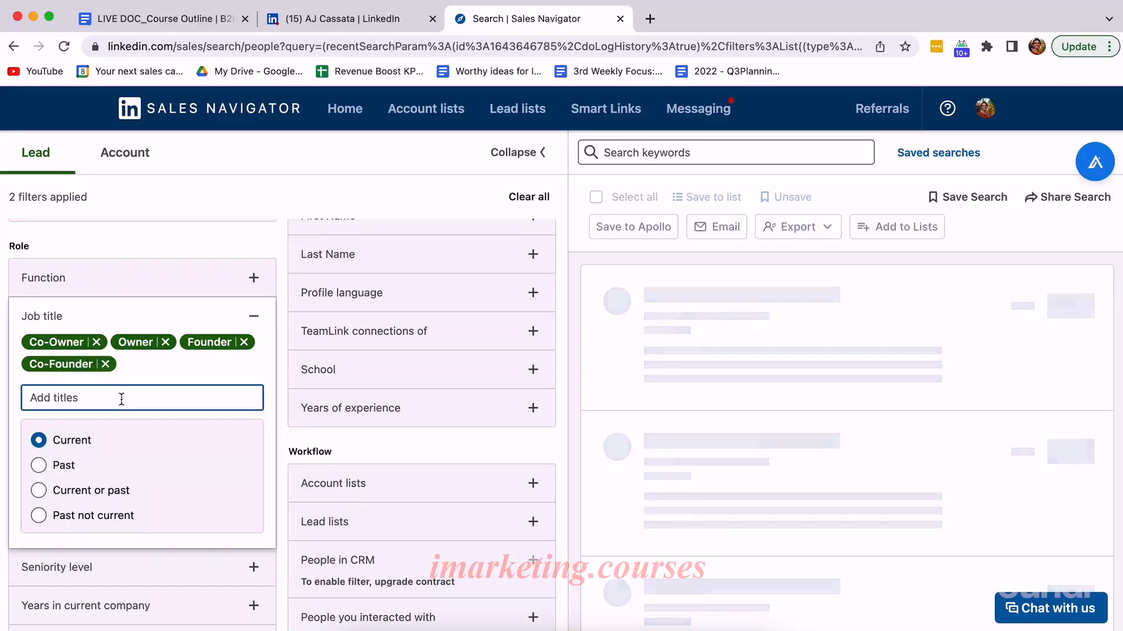
Step: Look up CEO in the job title filter and include Chief Executive Officer
type("CEO")
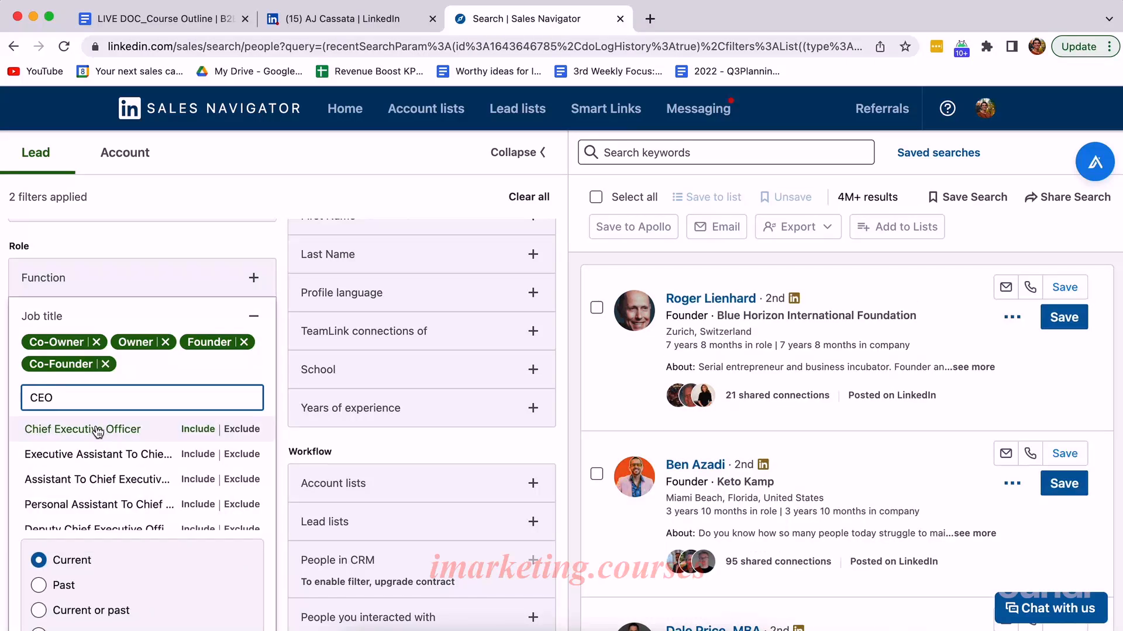
left_click(97, 431)
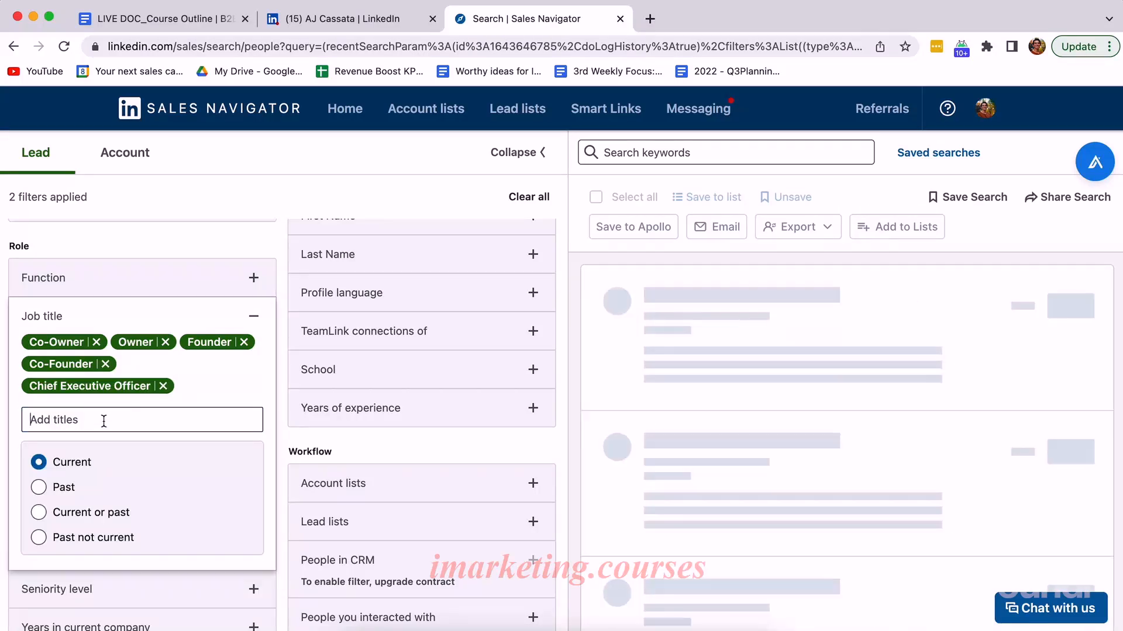
scroll(96, 418, "down", 1)
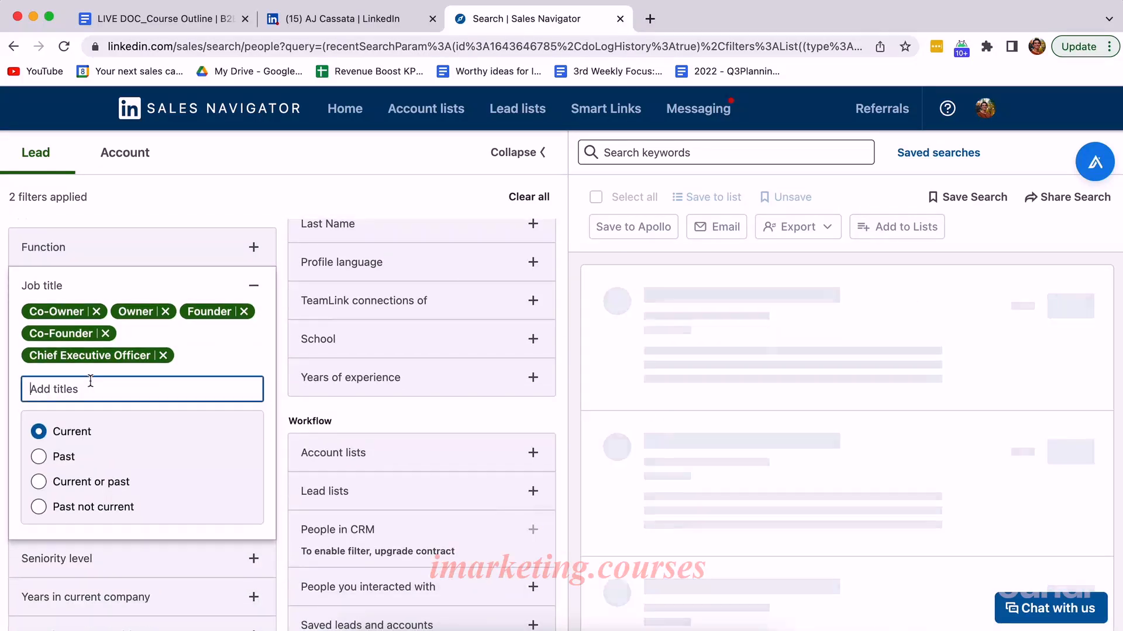
Step: Look up project manager and IT in the lead Job title filter and review the suggested titles
scroll(89, 401, "down", 2)
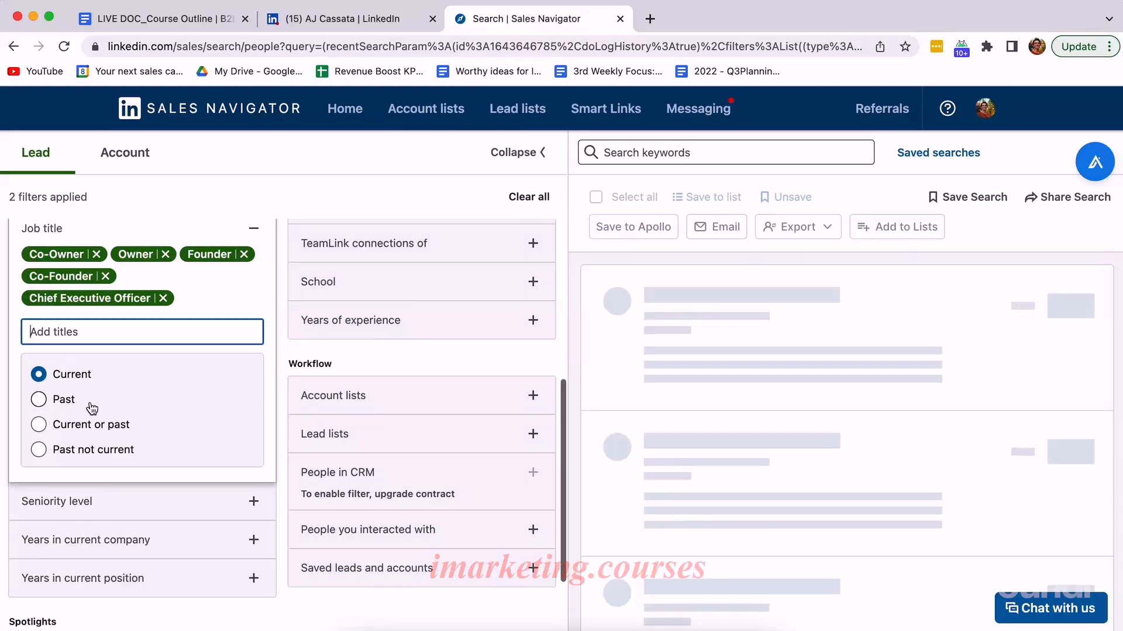
type("project manager")
key("ctrl+a")
key("BackSpace")
type("IT")
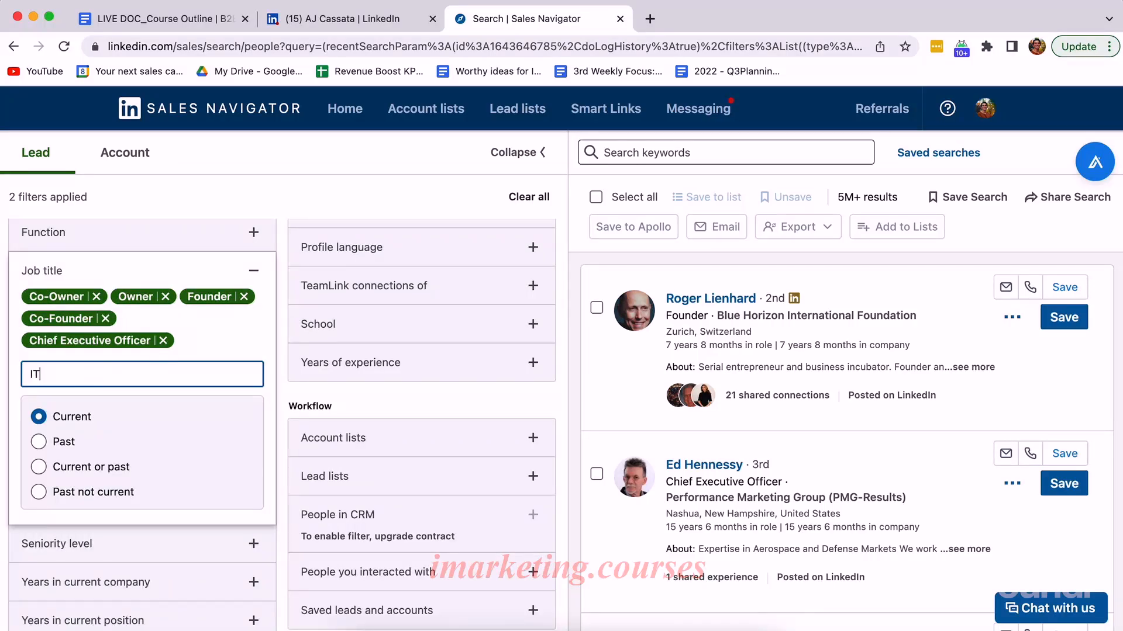
scroll(114, 462, "down", 3)
Step: Look up marketing in the Job title filter, review the suggested titles, and close the filter without adding any
key("ctrl+a")
key("BackSpace")
type("market")
scroll(132, 436, "down", 4)
scroll(125, 445, "down", 2)
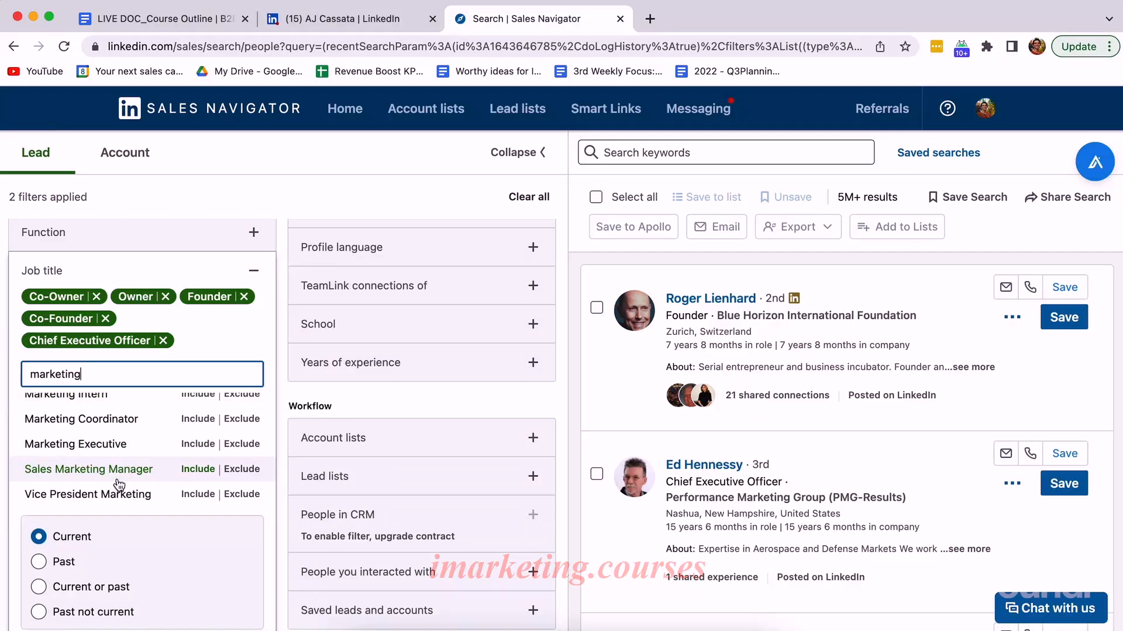
scroll(119, 485, "up", 6)
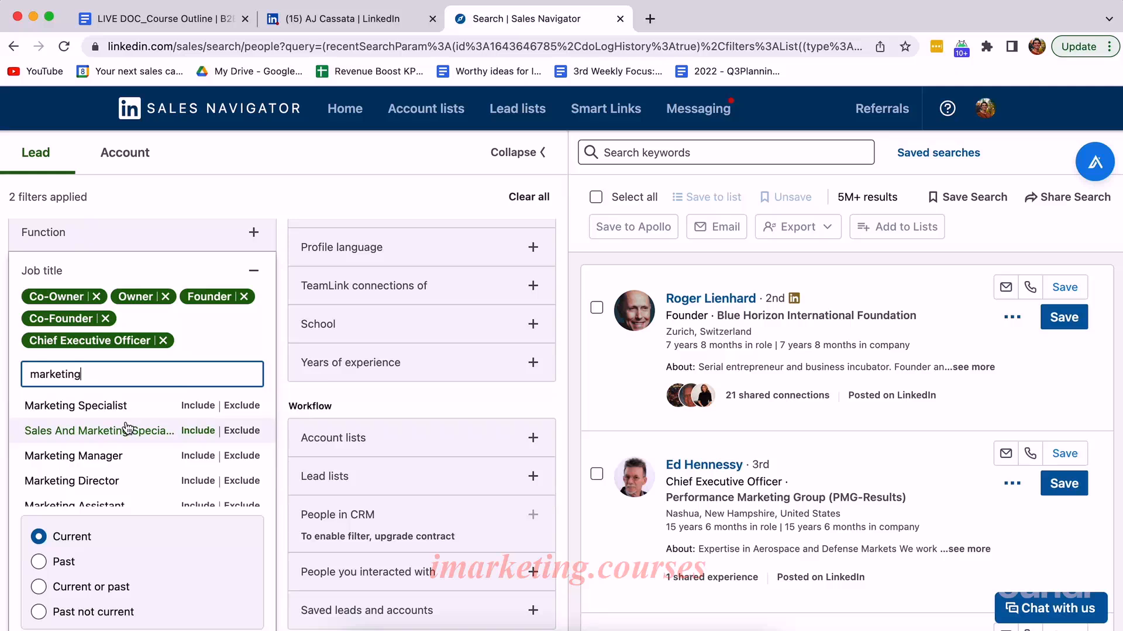
left_click(2, 416)
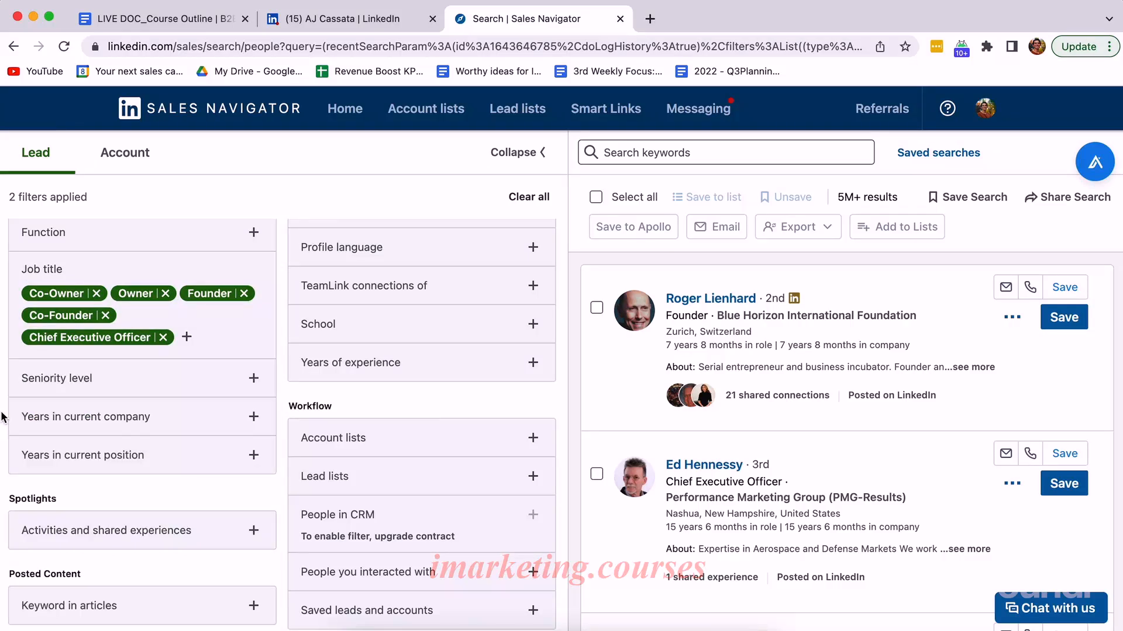
Step: Examine the options offered by the Function and Seniority level filters without selecting any
scroll(60, 283, "up", 2)
left_click(59, 283)
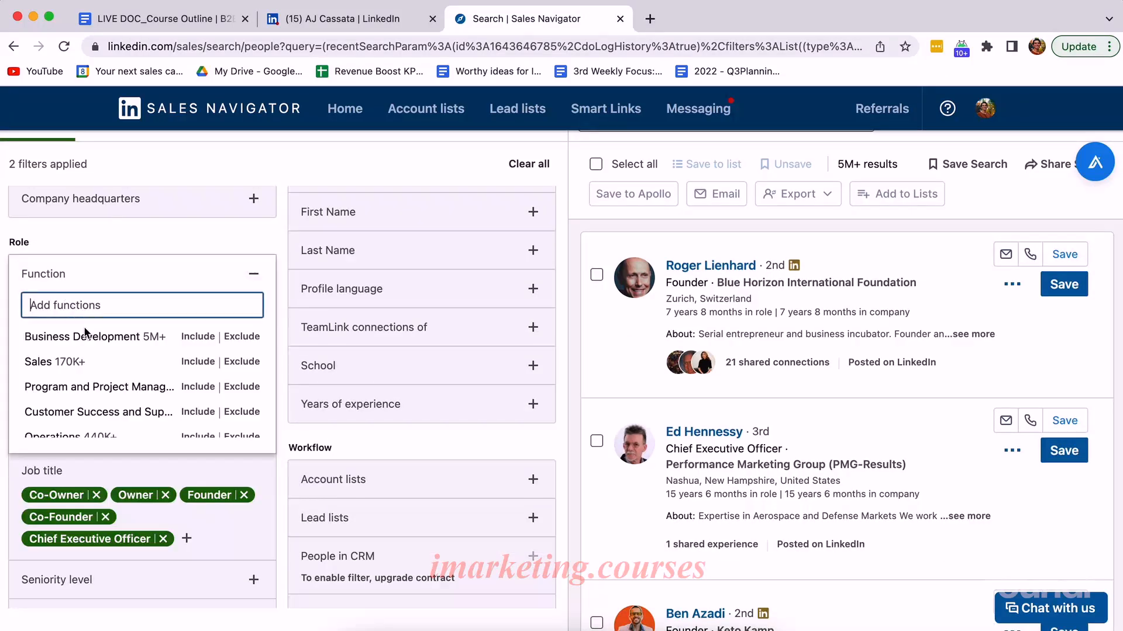
scroll(118, 556, "down", 3)
left_click(76, 436)
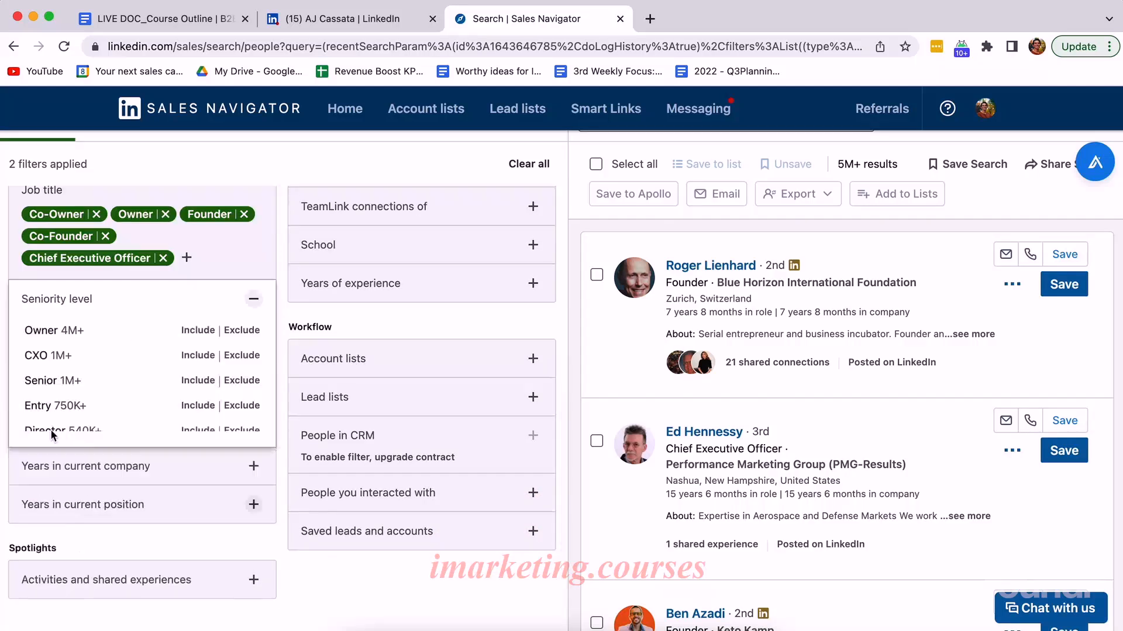
left_click(2, 416)
scroll(83, 359, "up", 2)
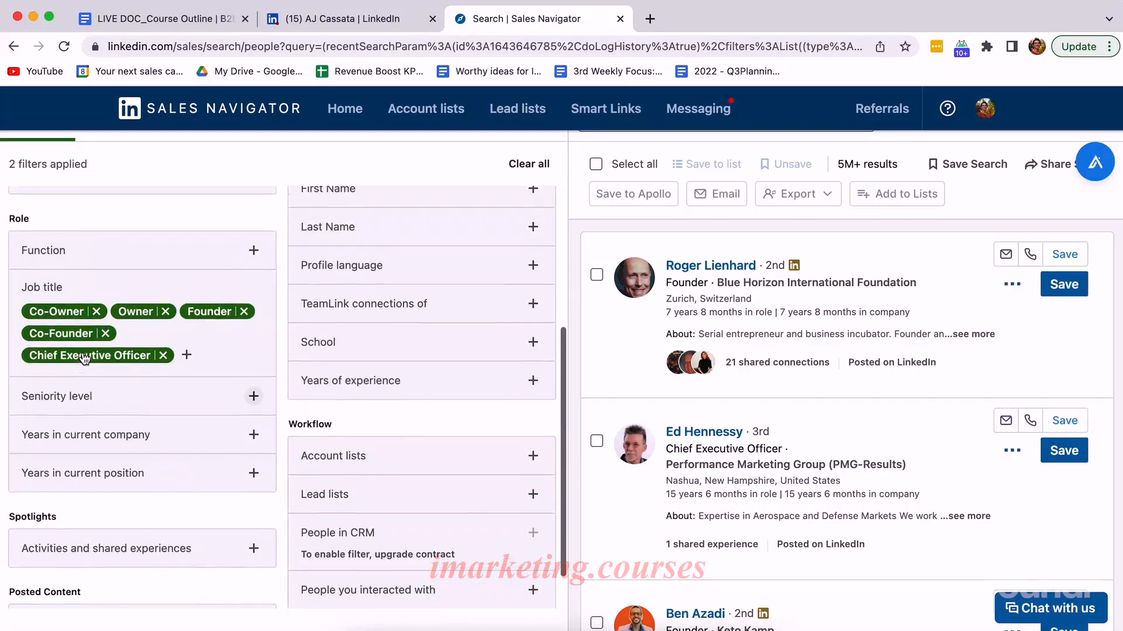
left_click(70, 249)
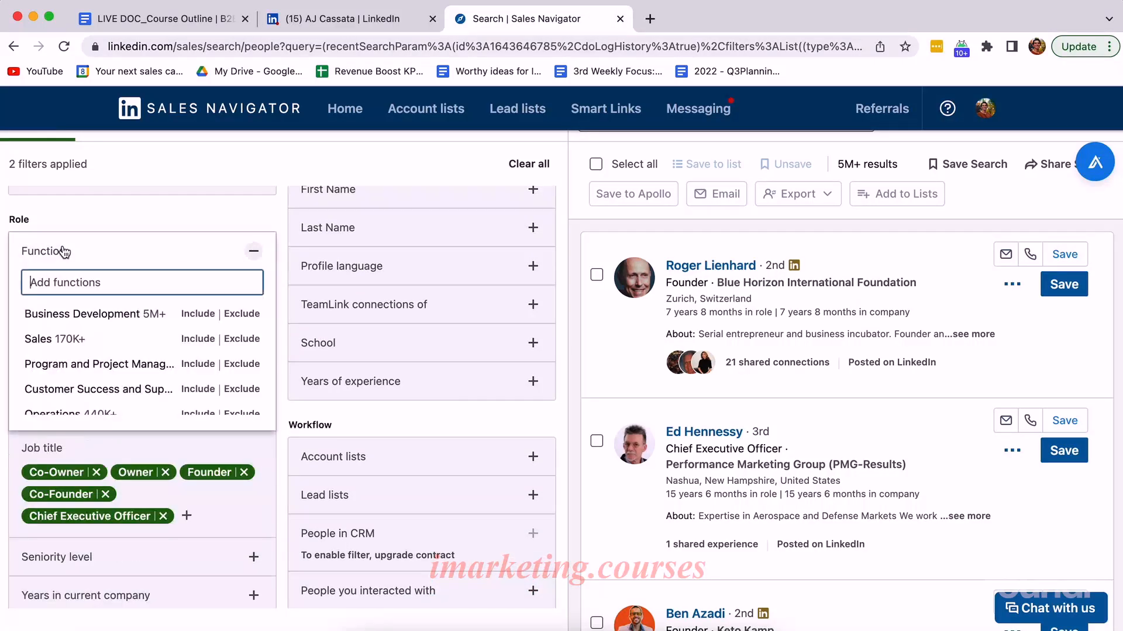
left_click(8, 308)
Step: Open the Activities and shared experiences filter under Spotlights and review its options
scroll(198, 370, "down", 2)
left_click(110, 508)
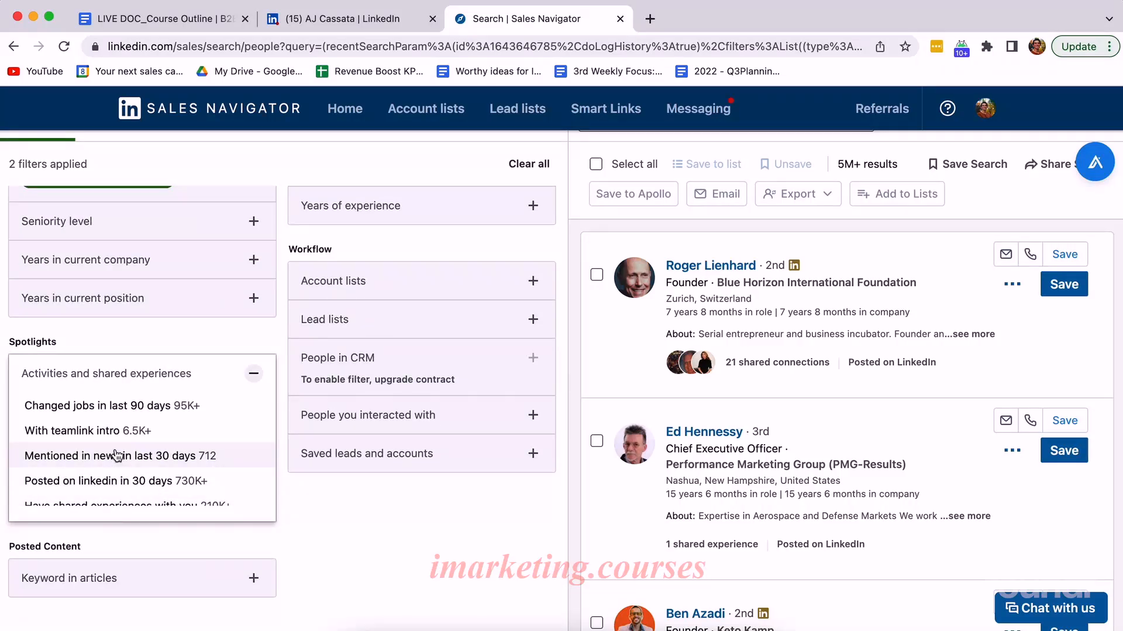
scroll(111, 453, "down", 1)
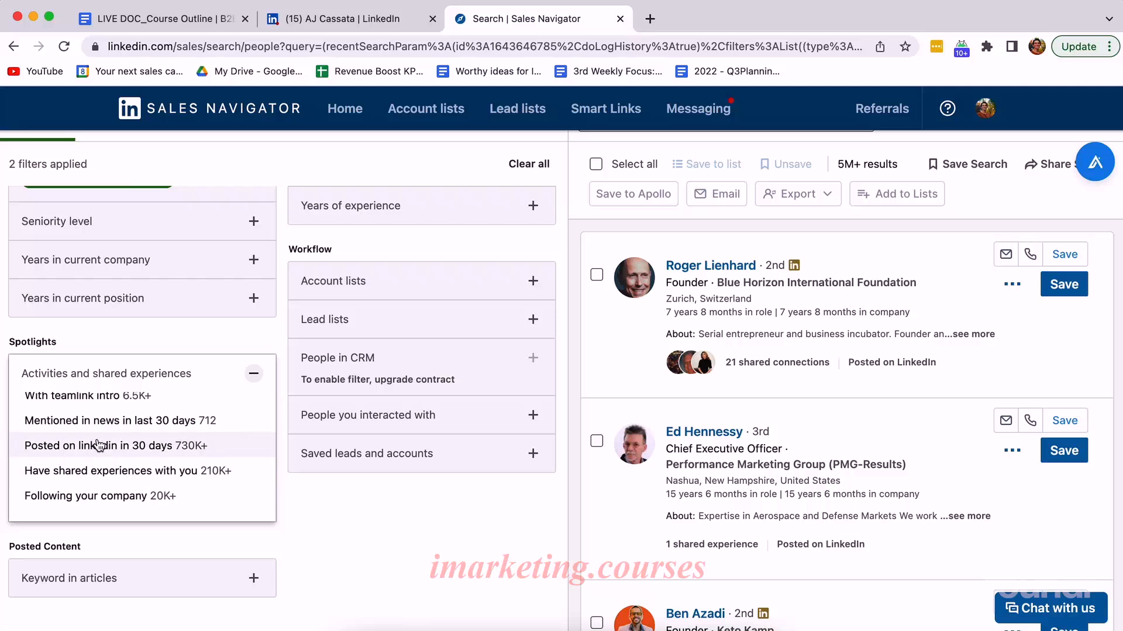
scroll(98, 446, "up", 1)
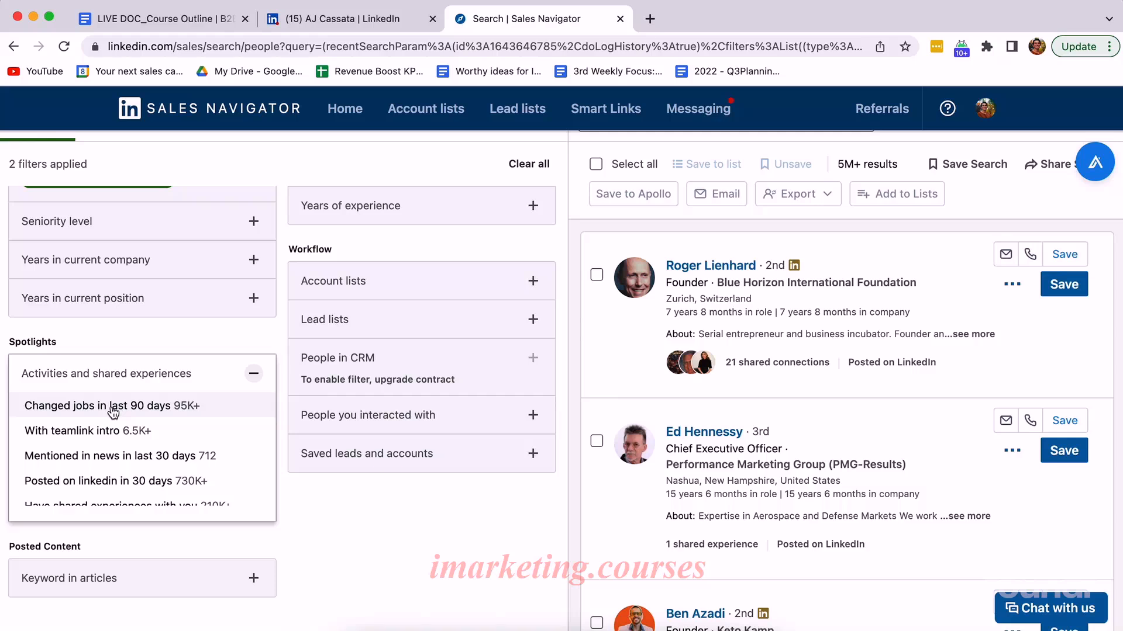
scroll(111, 433, "down", 2)
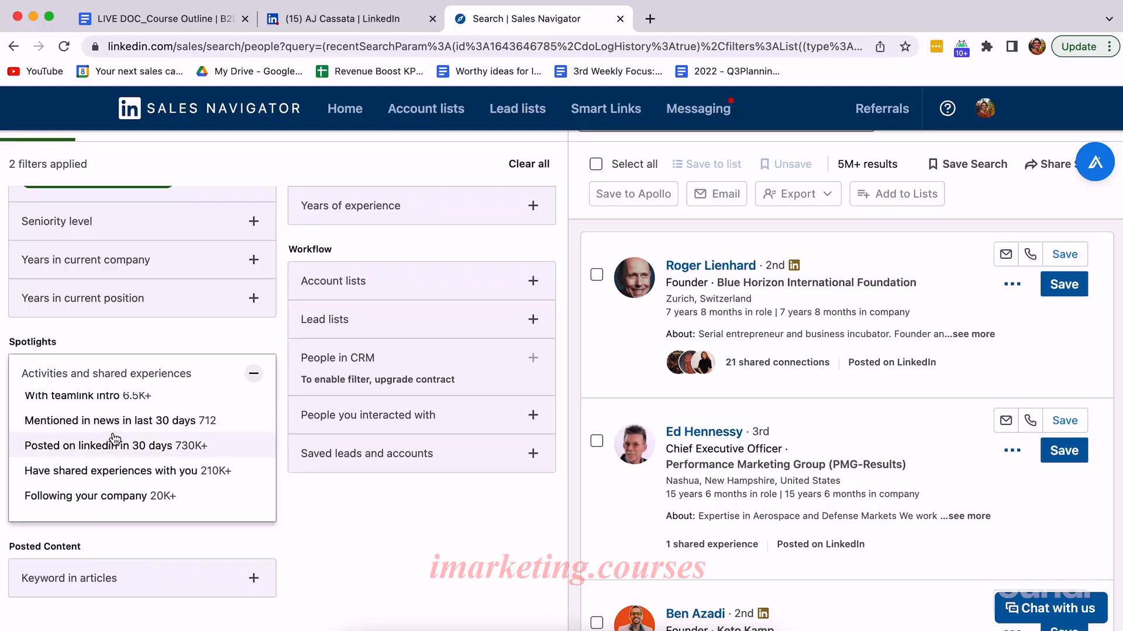
scroll(153, 463, "down", 1)
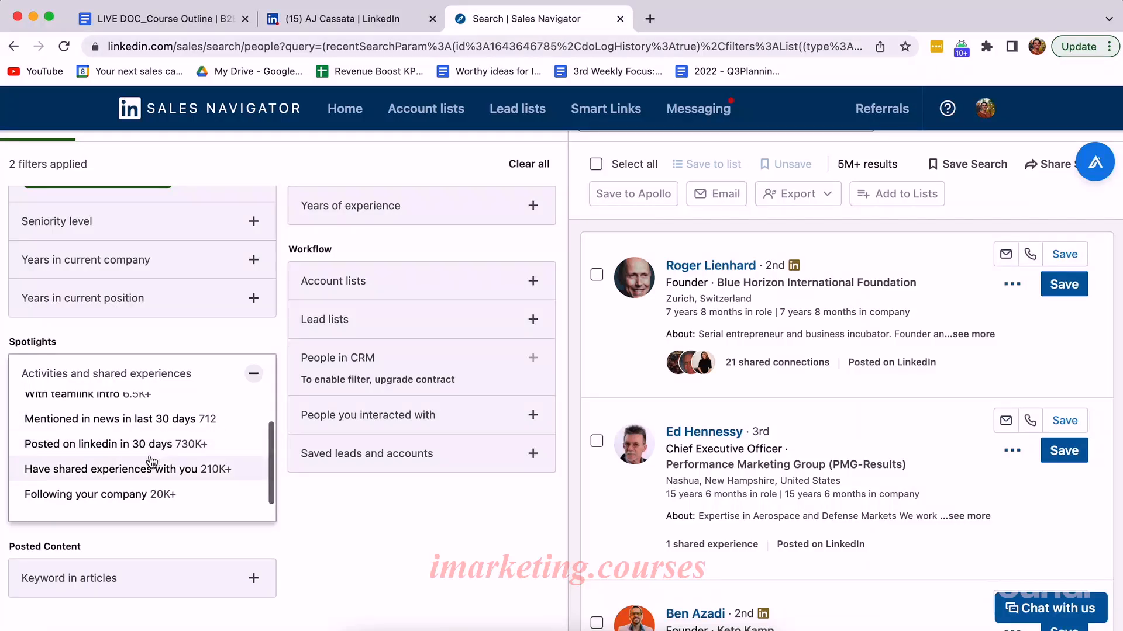
Step: Try the Posted on linkedin in 30 days and Following your company spotlights one at a time, removing each again
left_click(48, 447)
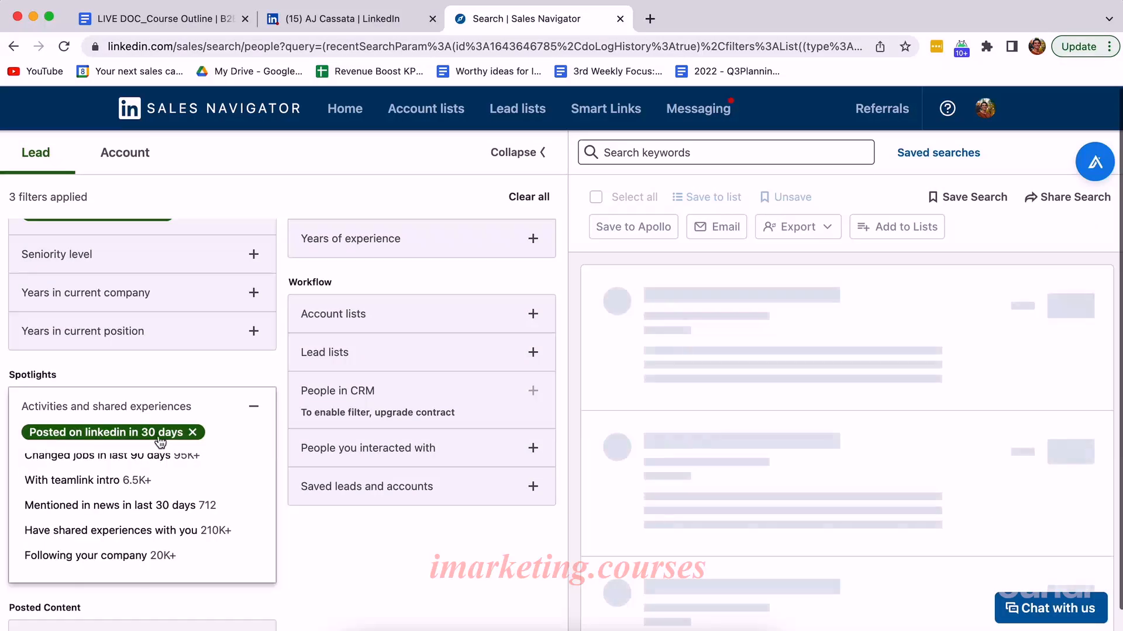
left_click(196, 434)
scroll(185, 473, "down", 1)
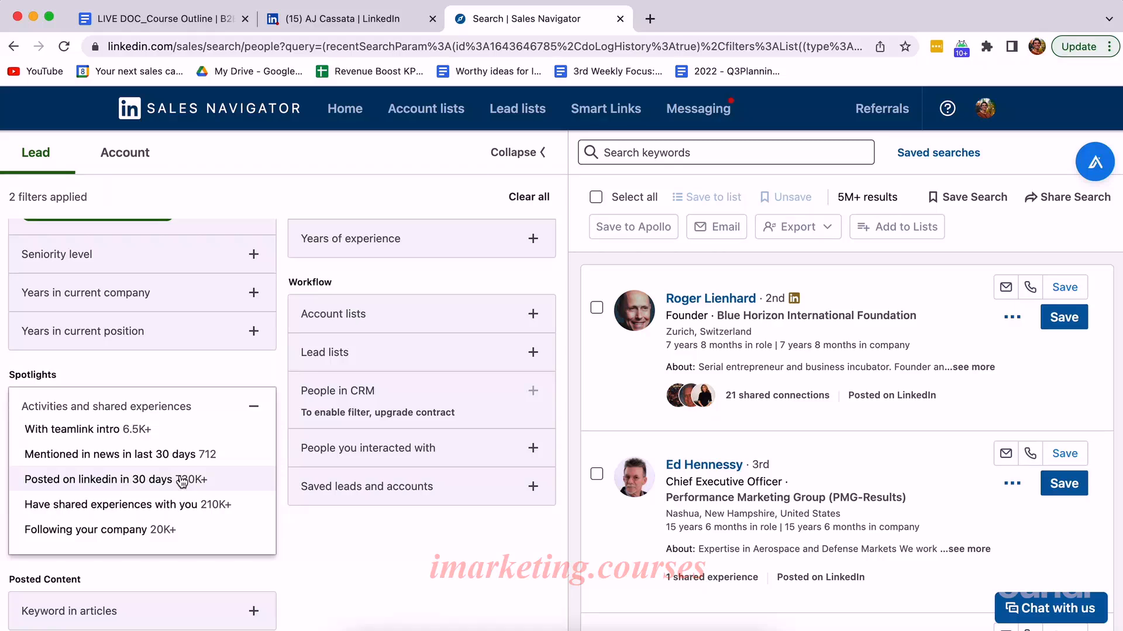
scroll(182, 480, "down", 1)
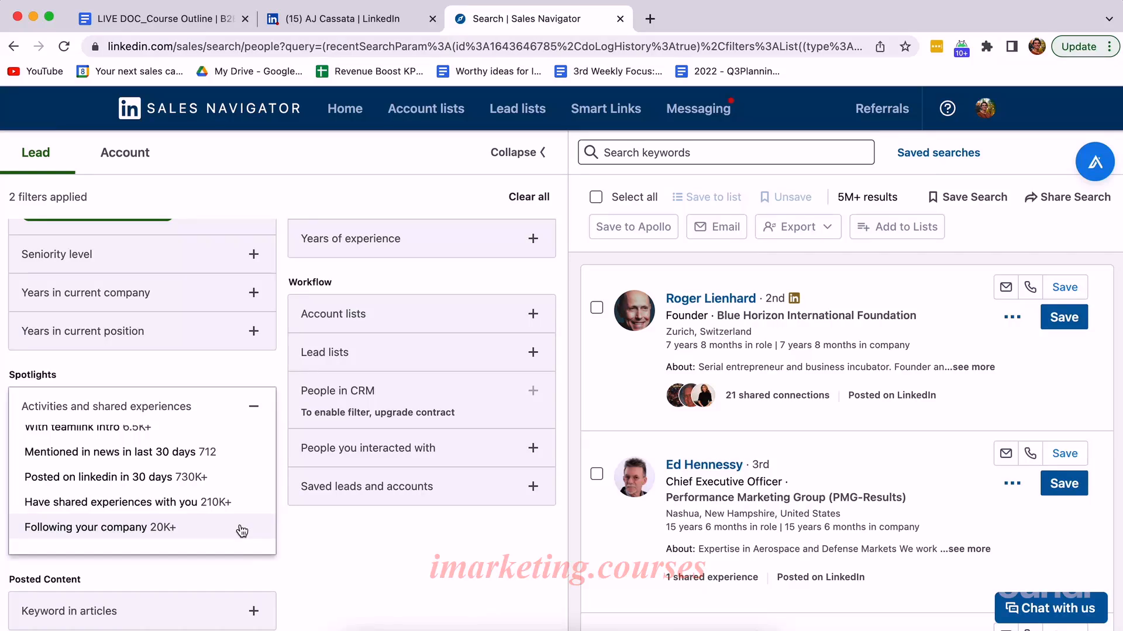
left_click(42, 530)
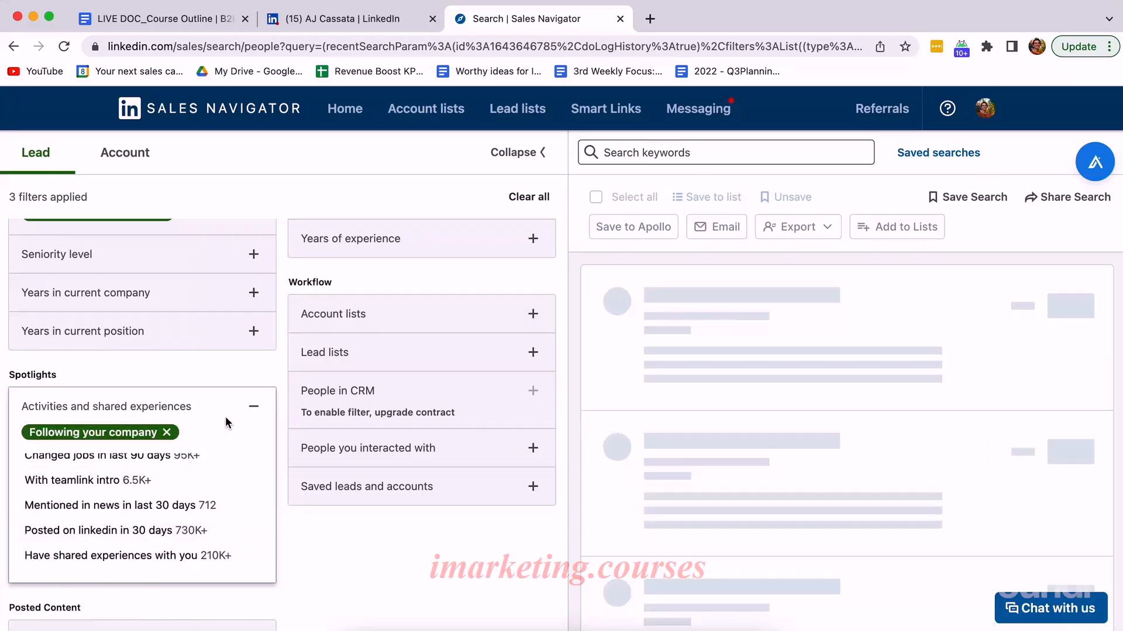
scroll(235, 453, "down", 1)
scroll(430, 359, "up", 6)
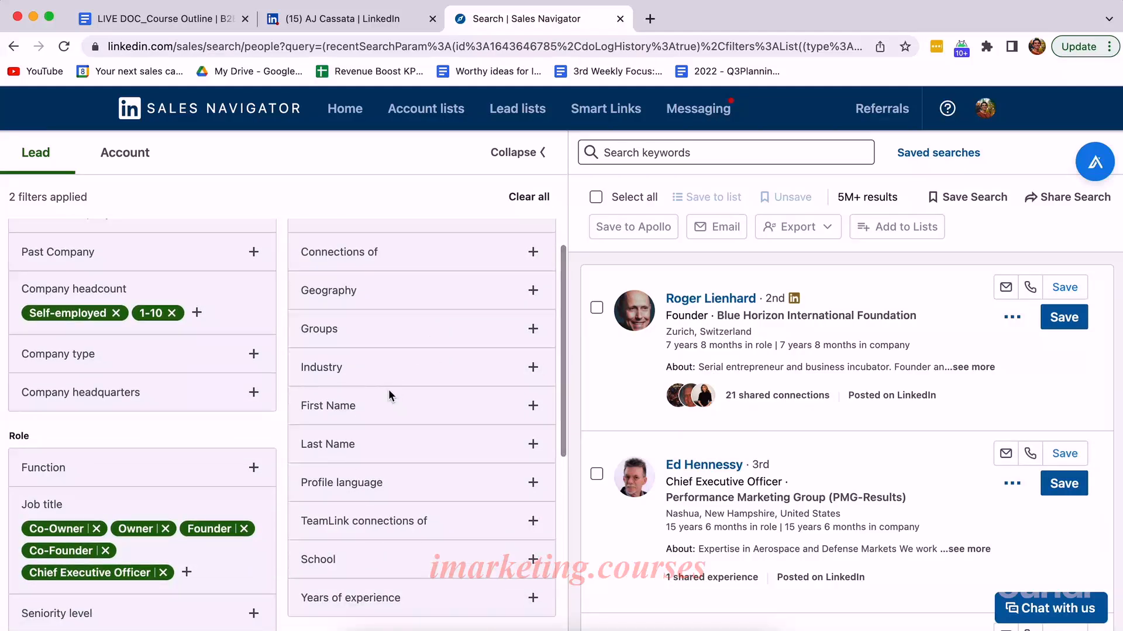
Step: Open the Years of experience filter and review the available ranges
scroll(389, 388, "up", 1)
scroll(374, 387, "down", 2)
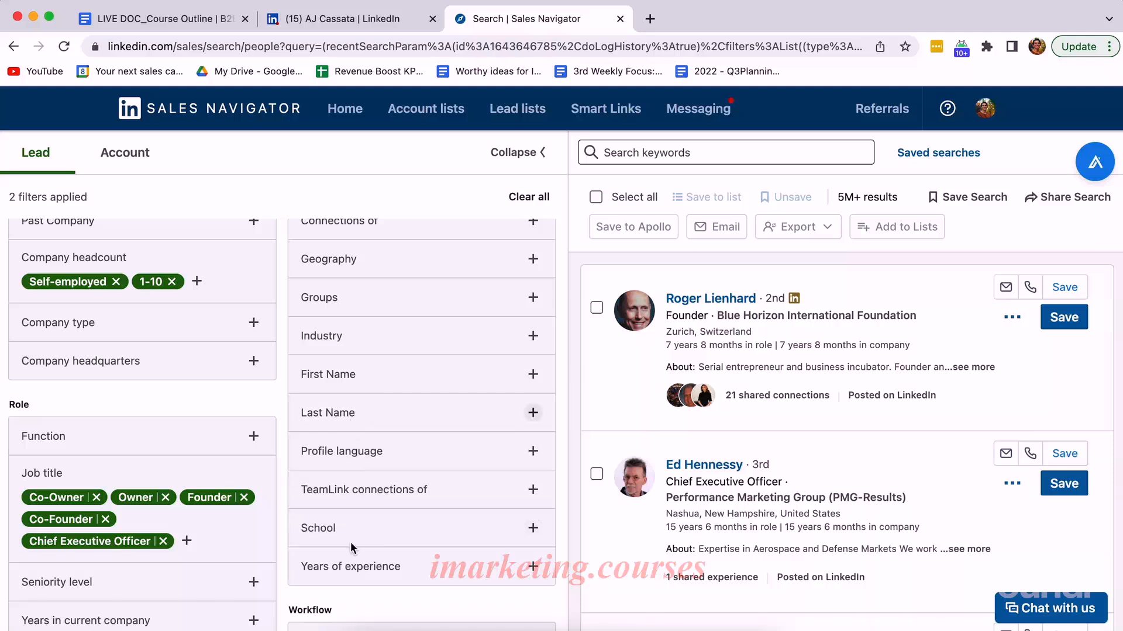
scroll(350, 542, "down", 2)
left_click(354, 471)
scroll(354, 471, "down", 1)
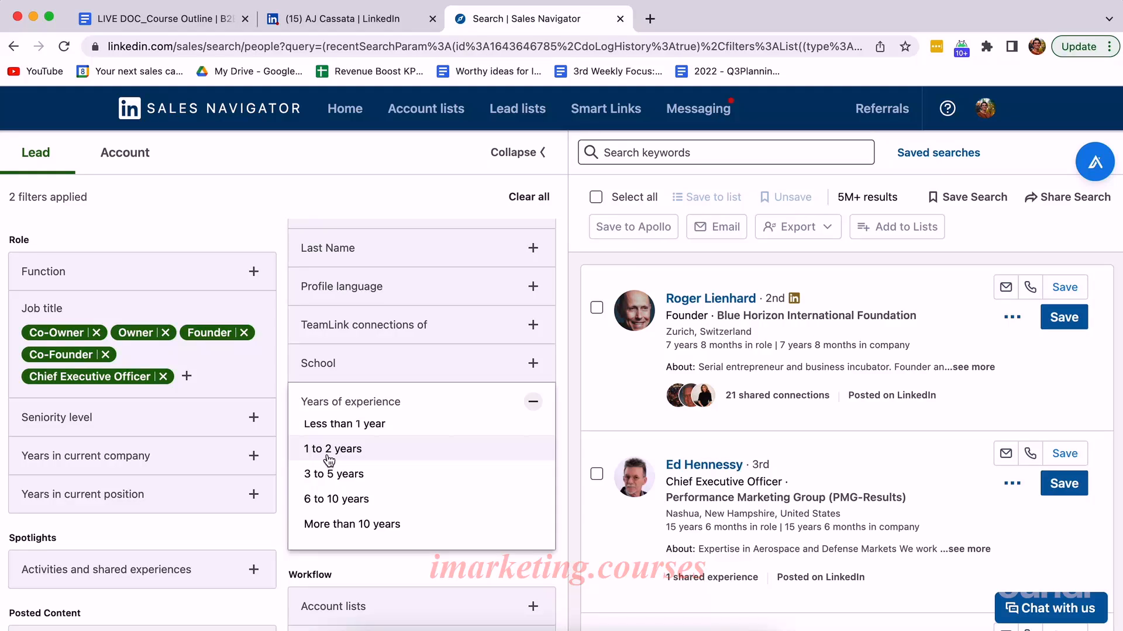
scroll(331, 456, "up", 1)
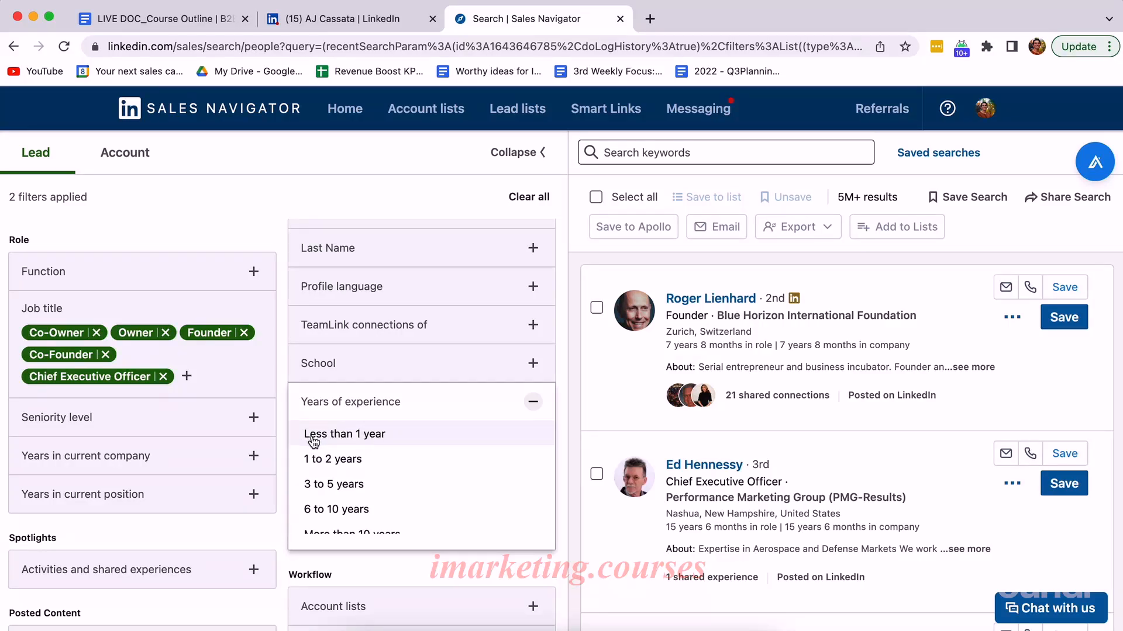
scroll(326, 456, "down", 1)
Step: Try the 1 to 2, 3 to 5 and 6 to 10 years of experience ranges, and clear the selection
left_click(338, 451)
left_click(324, 490)
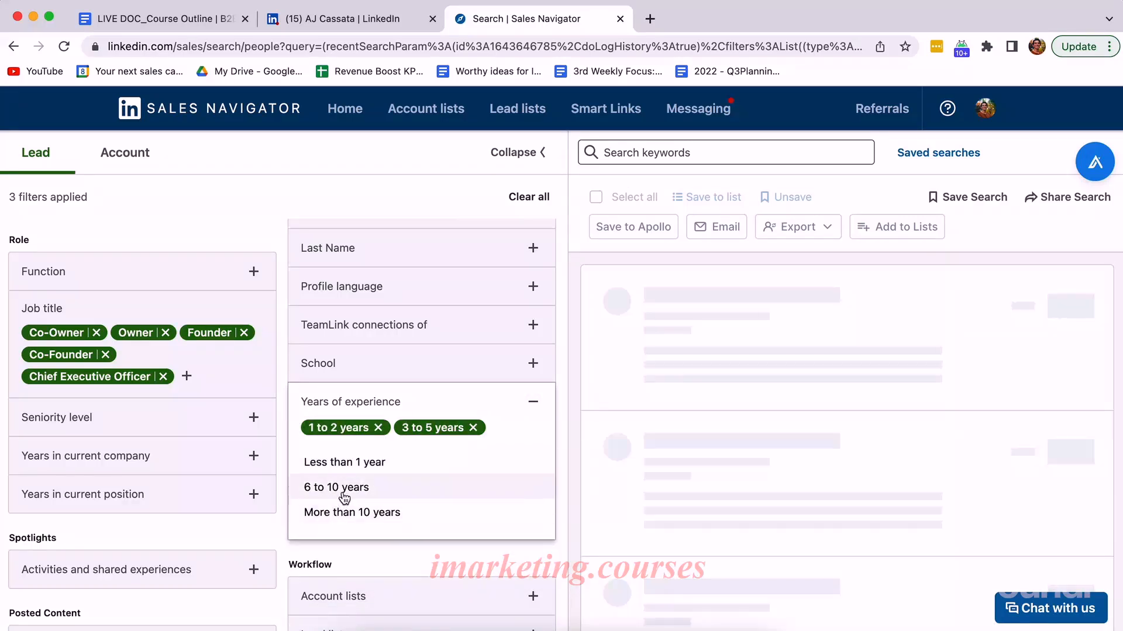
left_click(343, 492)
left_click(346, 511)
scroll(407, 395, "up", 3)
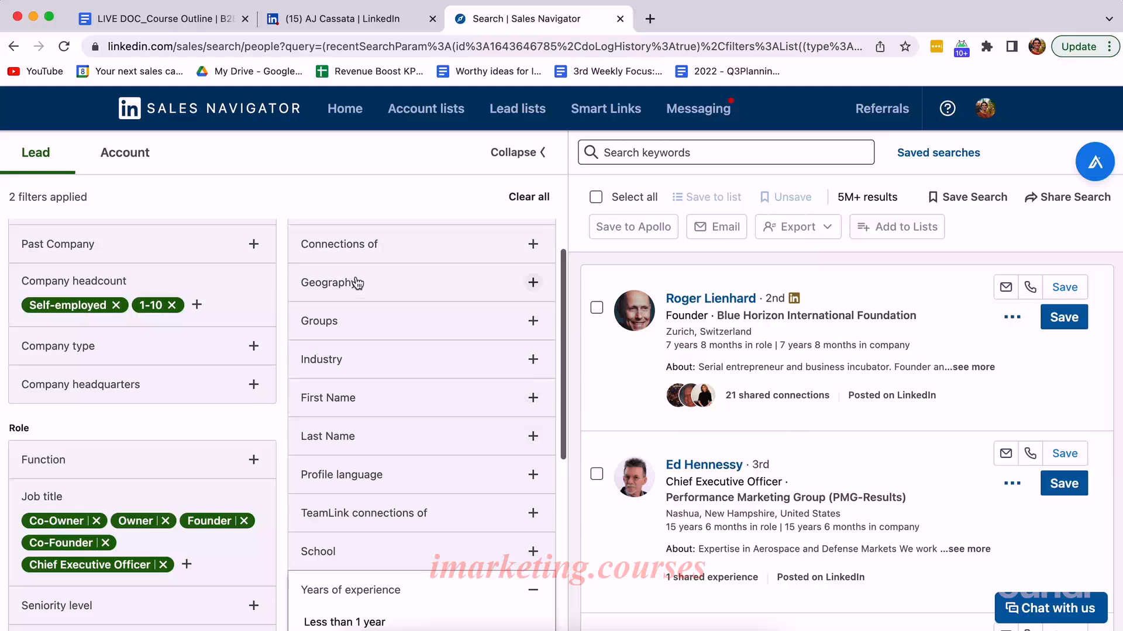
Step: Look up united in the Geography filter to see the matching regions
left_click(358, 283)
scroll(402, 327, "up", 1)
type("united")
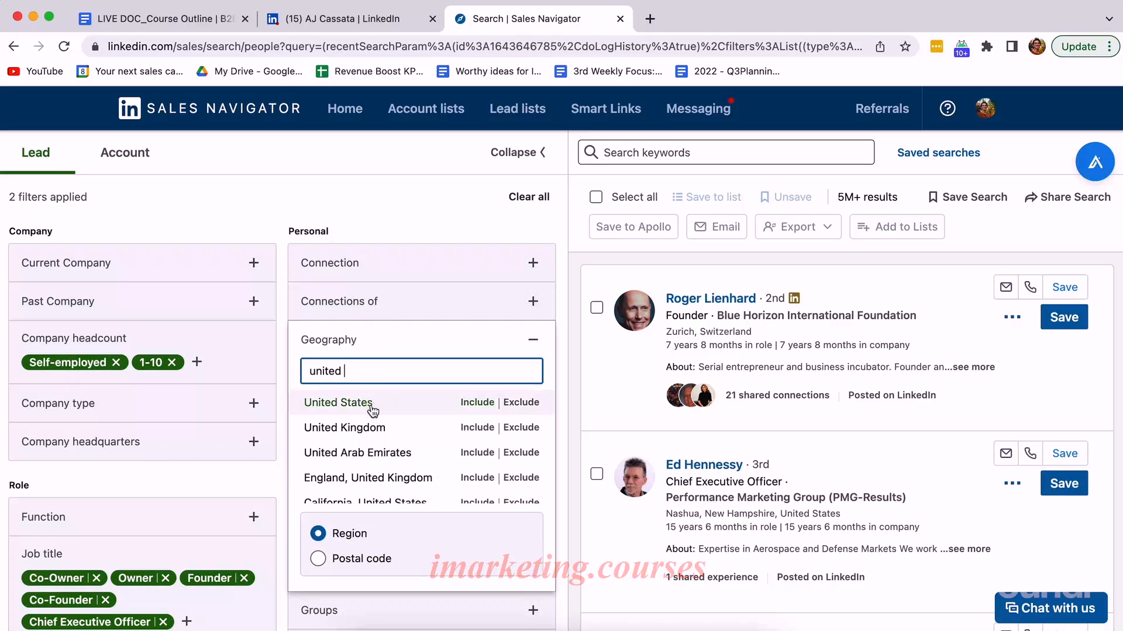
Step: Look up florid and los angeles in the Geography filter, and close it without adding a location
left_click_drag(369, 371, 287, 377)
type("florid")
key("BackSpace")
key("BackSpace")
key("BackSpace")
type("los angeles")
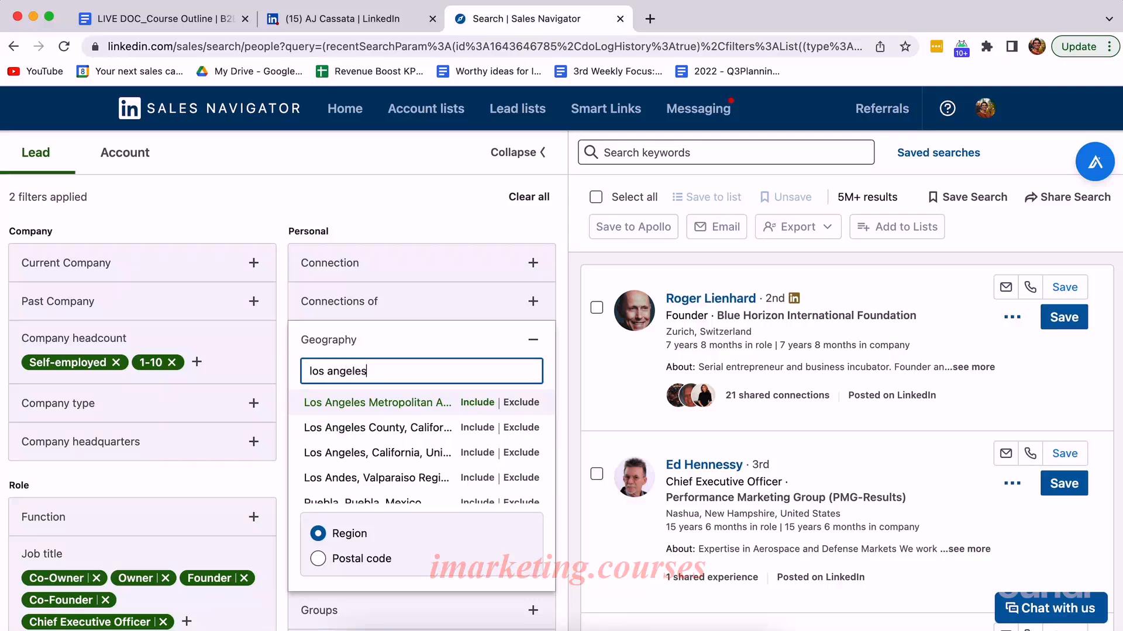
left_click(264, 367)
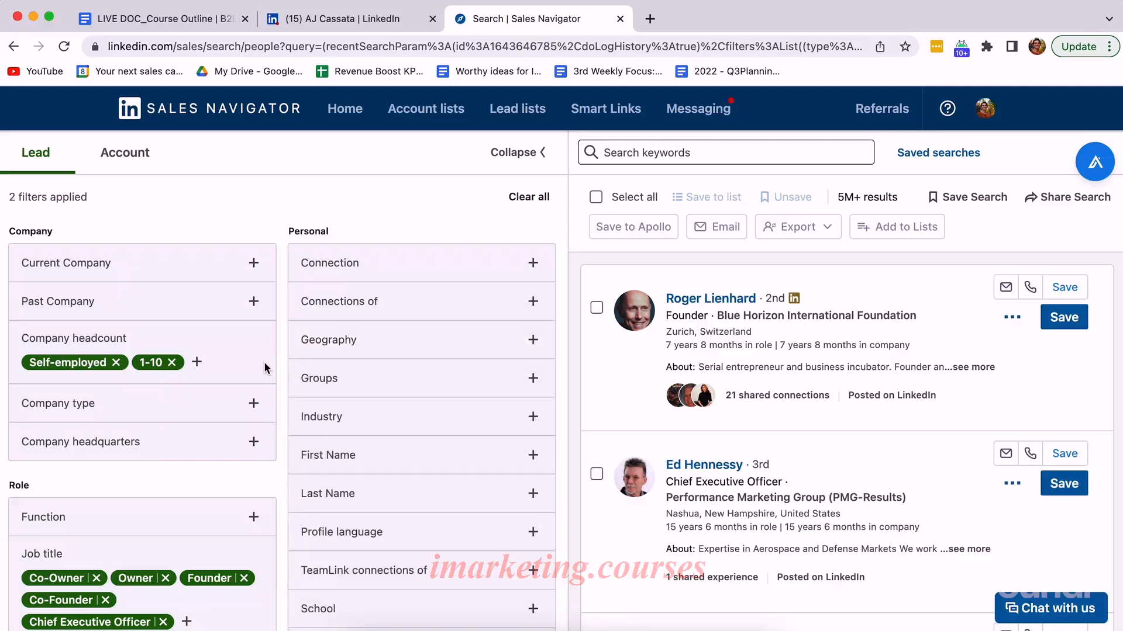
Step: Browse the suggested regions in the Geography filter, close it, and review the remaining lead filters
left_click(342, 342)
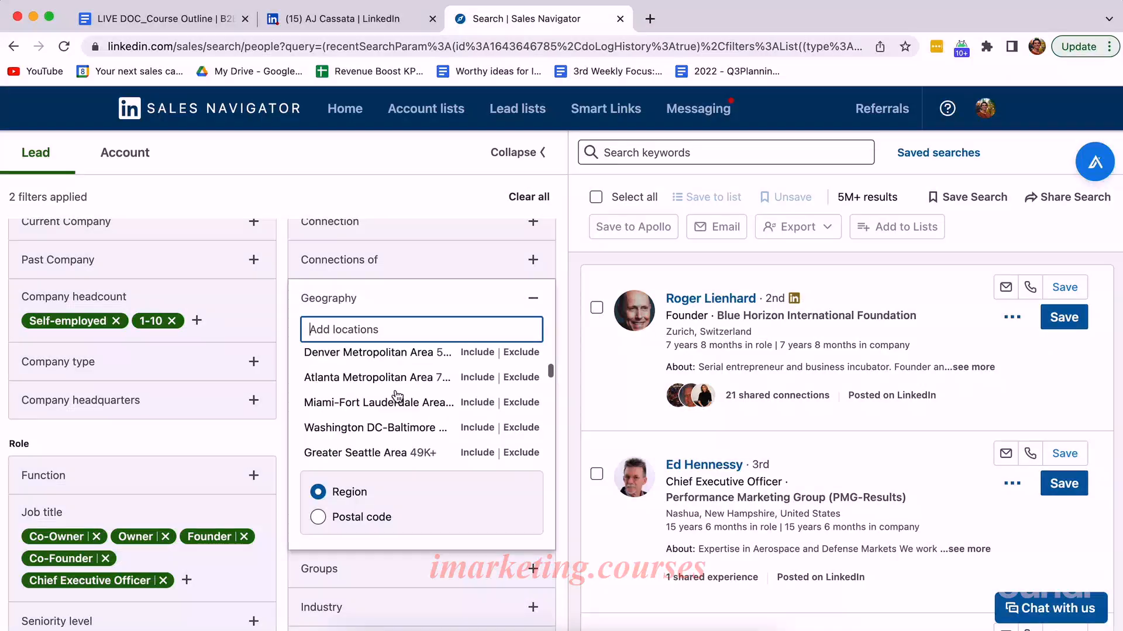
scroll(375, 380, "up", 5)
left_click(355, 212)
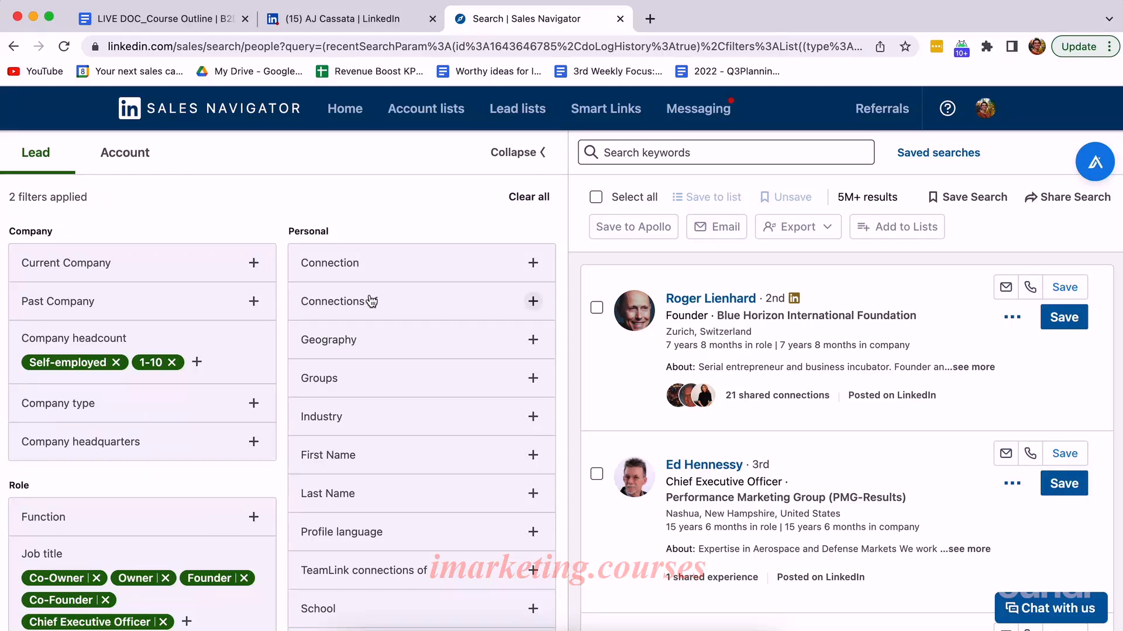
scroll(354, 335, "down", 2)
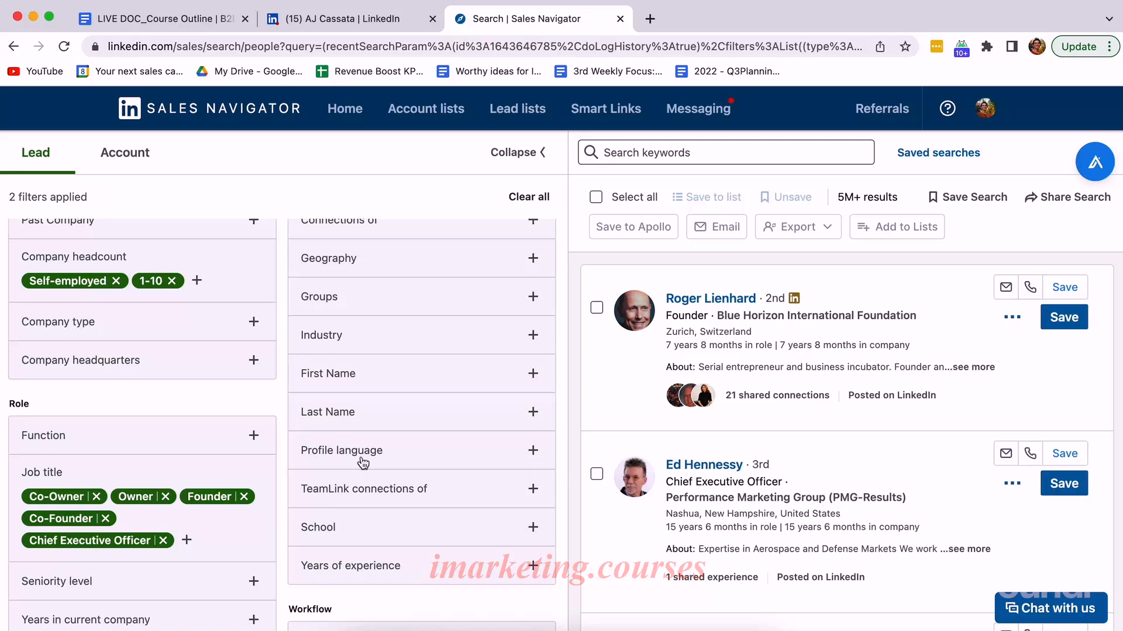
scroll(376, 421, "down", 5)
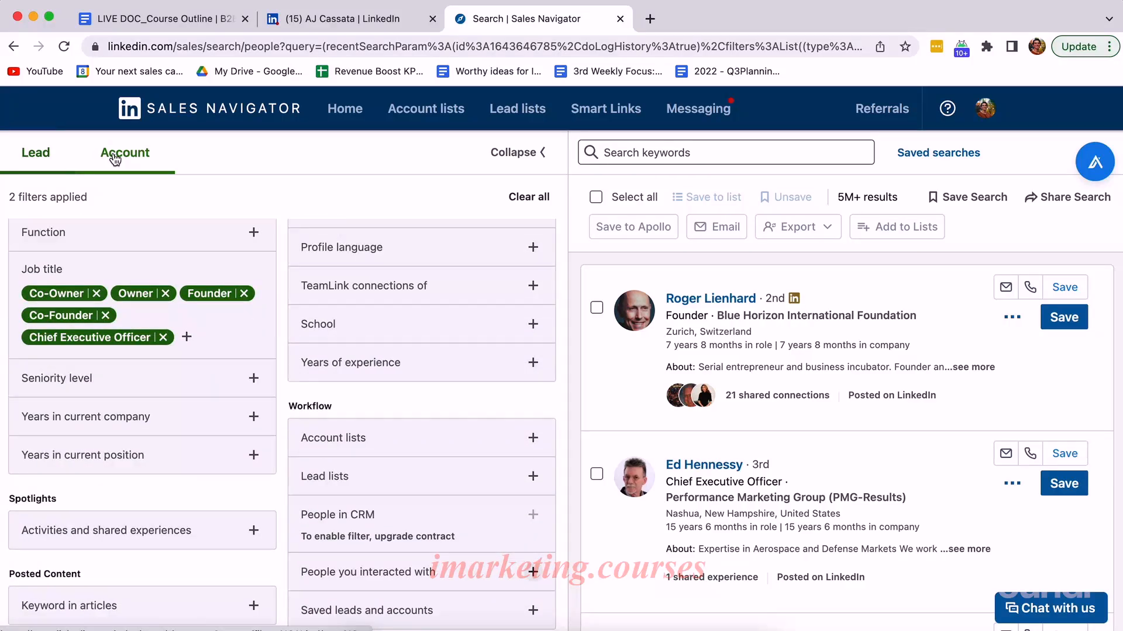
Step: Switch from the lead search to the account search and review its filters
left_click(115, 156)
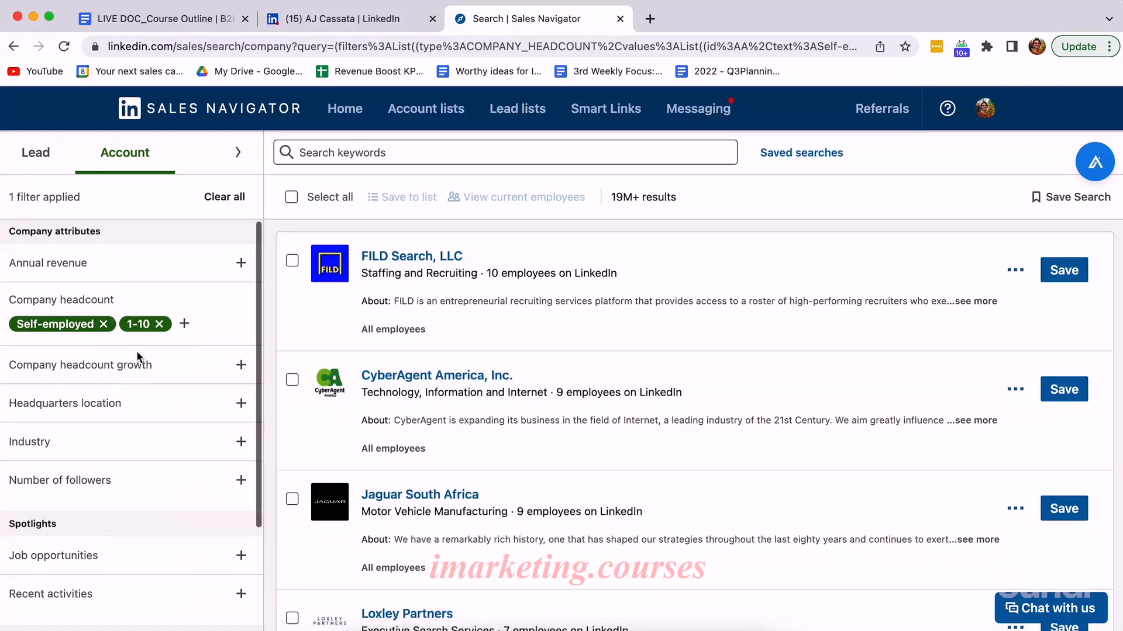
scroll(136, 349, "down", 3)
scroll(136, 351, "up", 3)
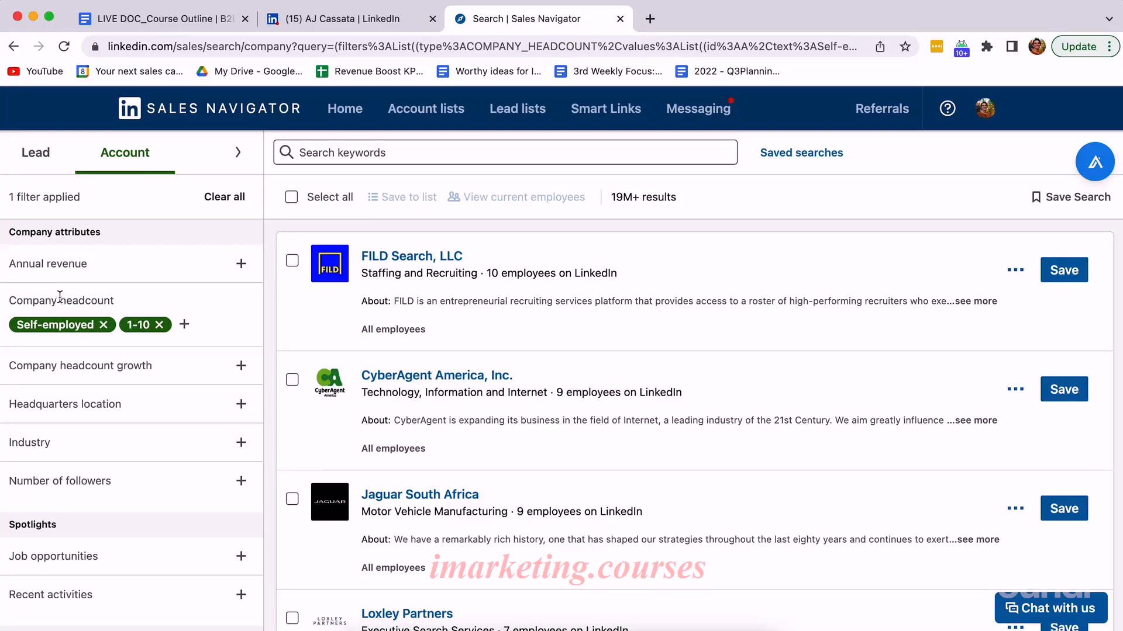
Step: Open the Annual revenue filter and examine the minimum amounts in millions of USD without choosing one
left_click(61, 264)
left_click(59, 330)
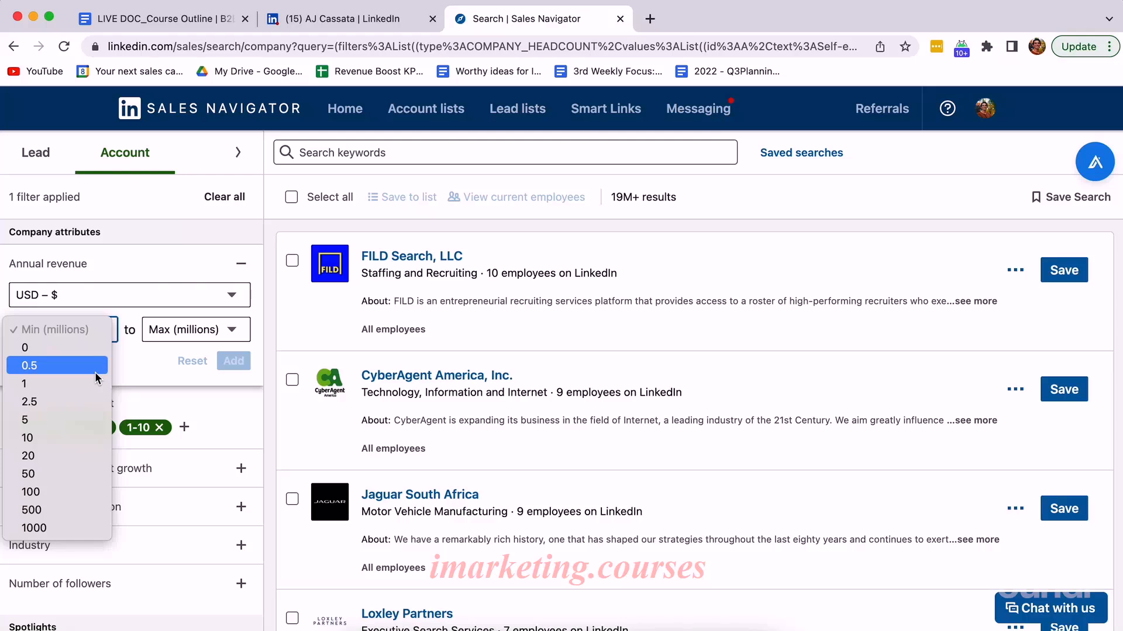
left_click(134, 367)
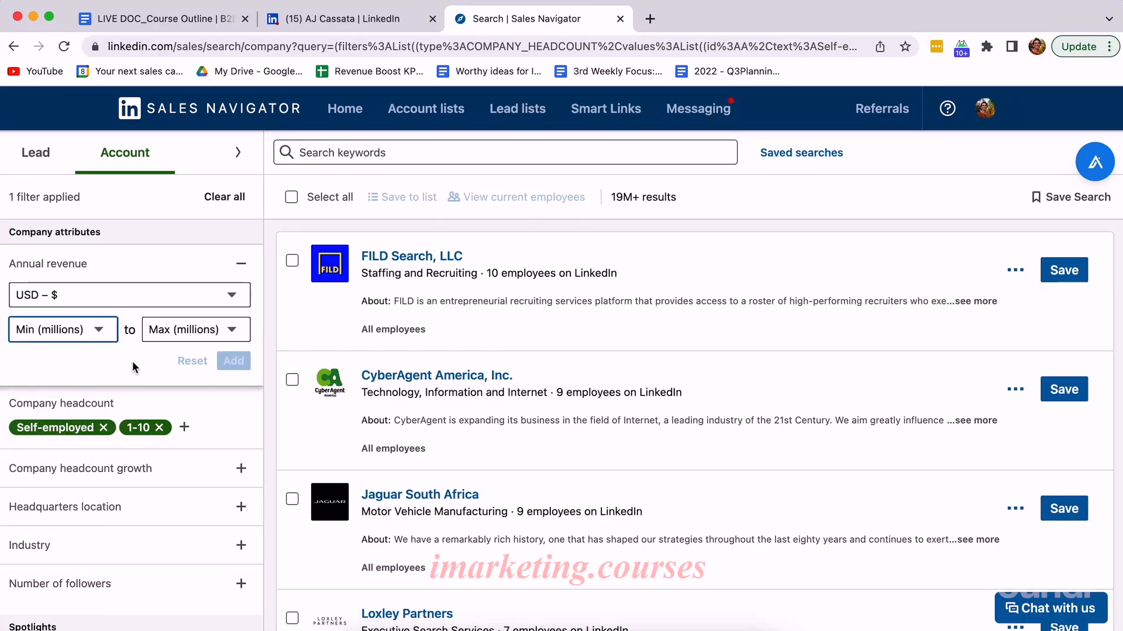
Step: Recheck the minimum amounts in the Annual revenue filter without choosing one, and review the account filters below it
left_click(94, 338)
left_click(126, 367)
left_click(110, 342)
left_click(128, 360)
scroll(102, 353, "down", 2)
scroll(102, 354, "down", 1)
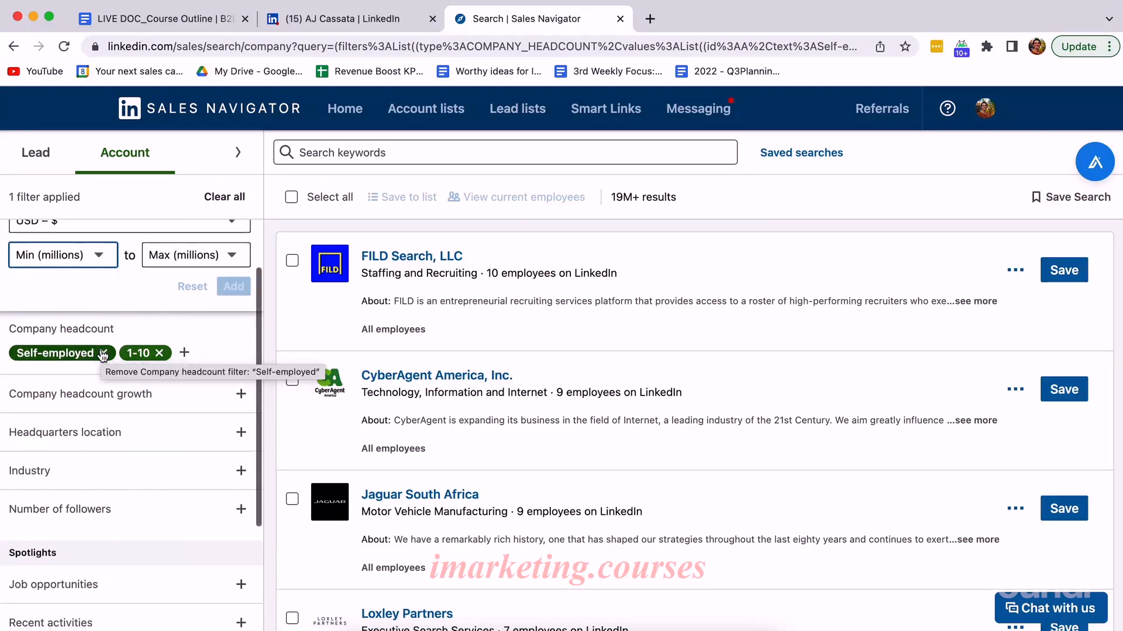
scroll(102, 354, "down", 2)
scroll(190, 392, "up", 2)
scroll(162, 345, "down", 3)
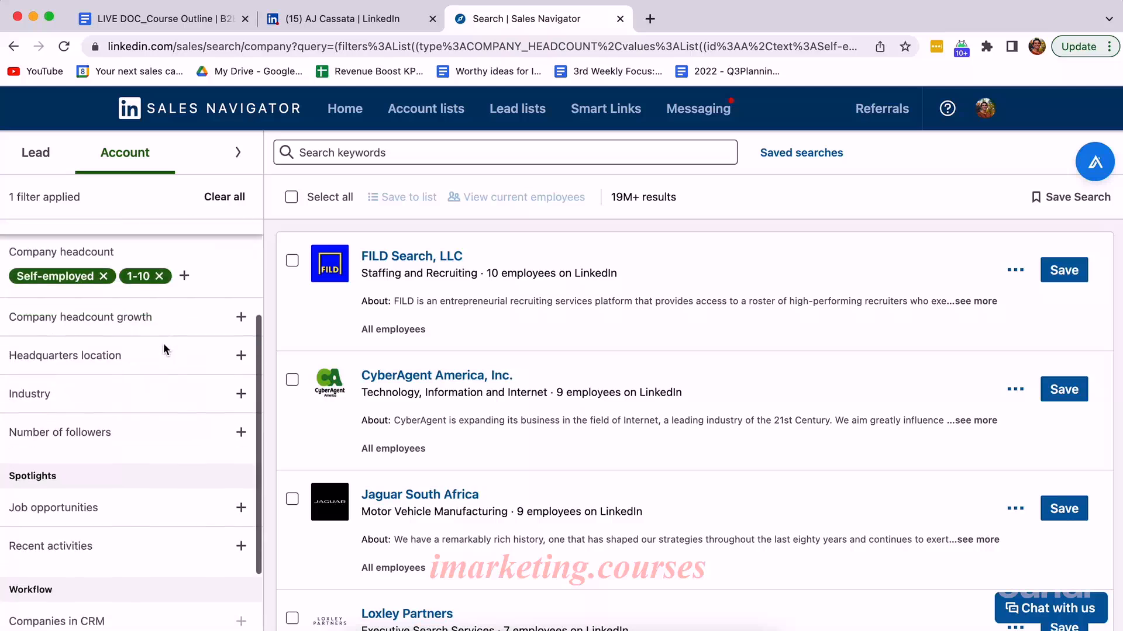
Step: Browse the Industry filter's suggestions, look up advertising, and include Advertising Services
left_click(117, 391)
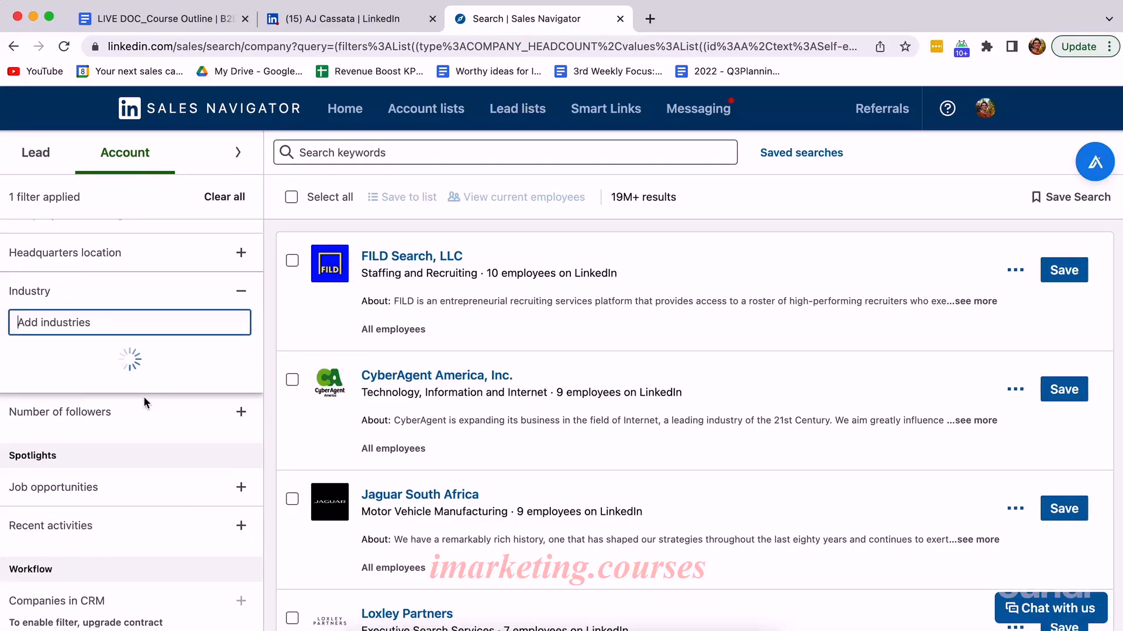
scroll(146, 403, "down", 10)
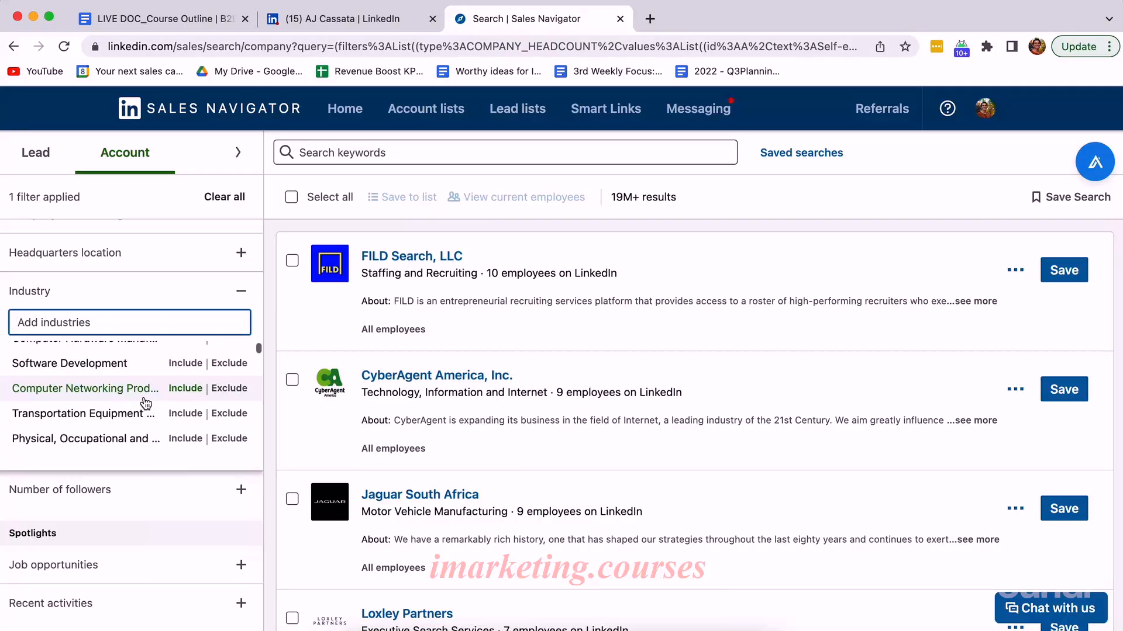
scroll(181, 392, "down", 5)
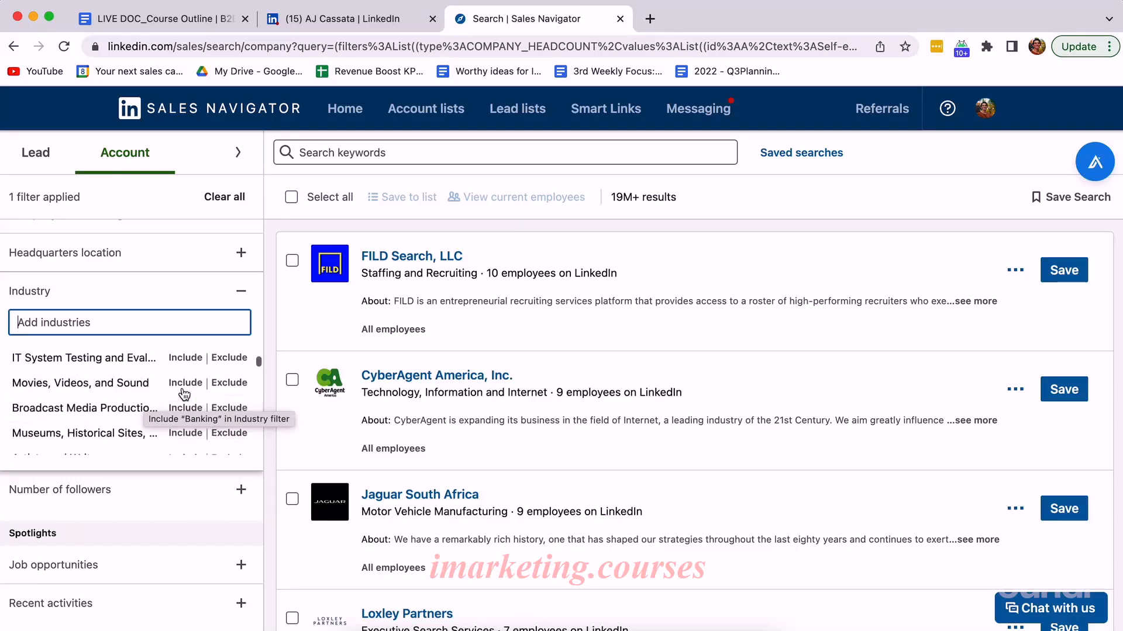
scroll(181, 391, "up", 15)
type("advertising")
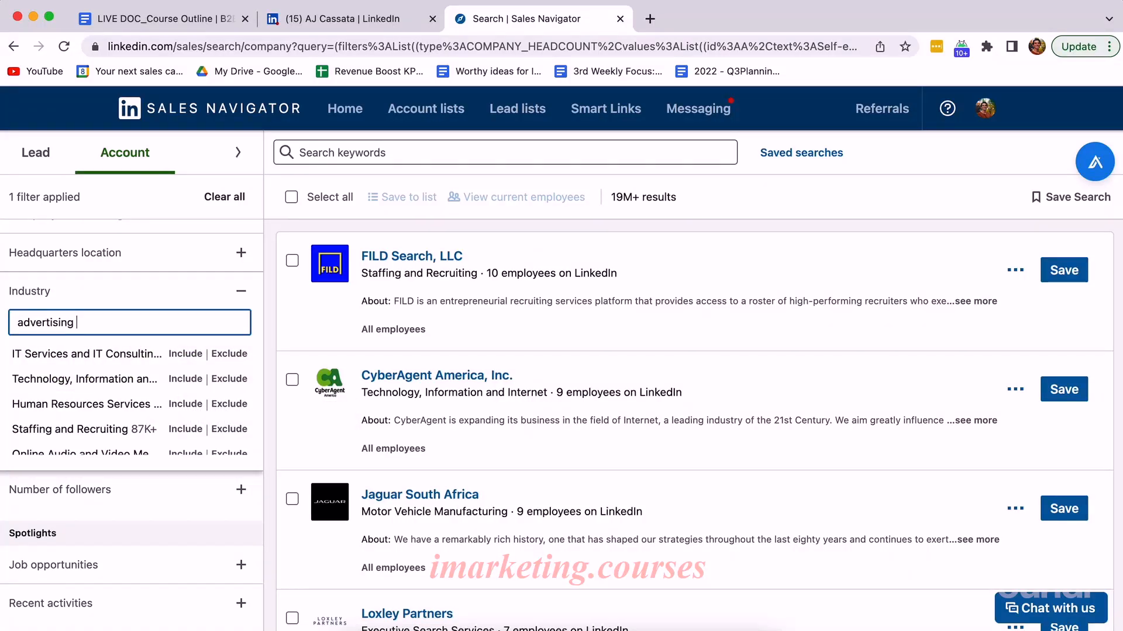
left_click(184, 353)
Step: Include Marketing Services and Business Consulting and Services in the Industry filter
type("marketin")
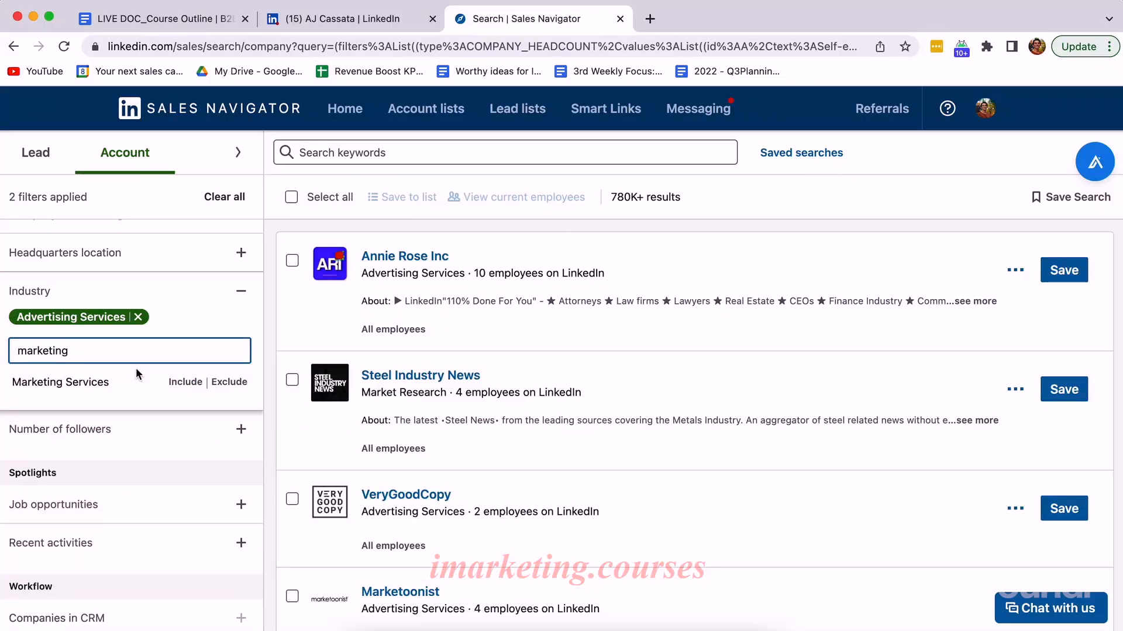
left_click(185, 381)
type("business consult")
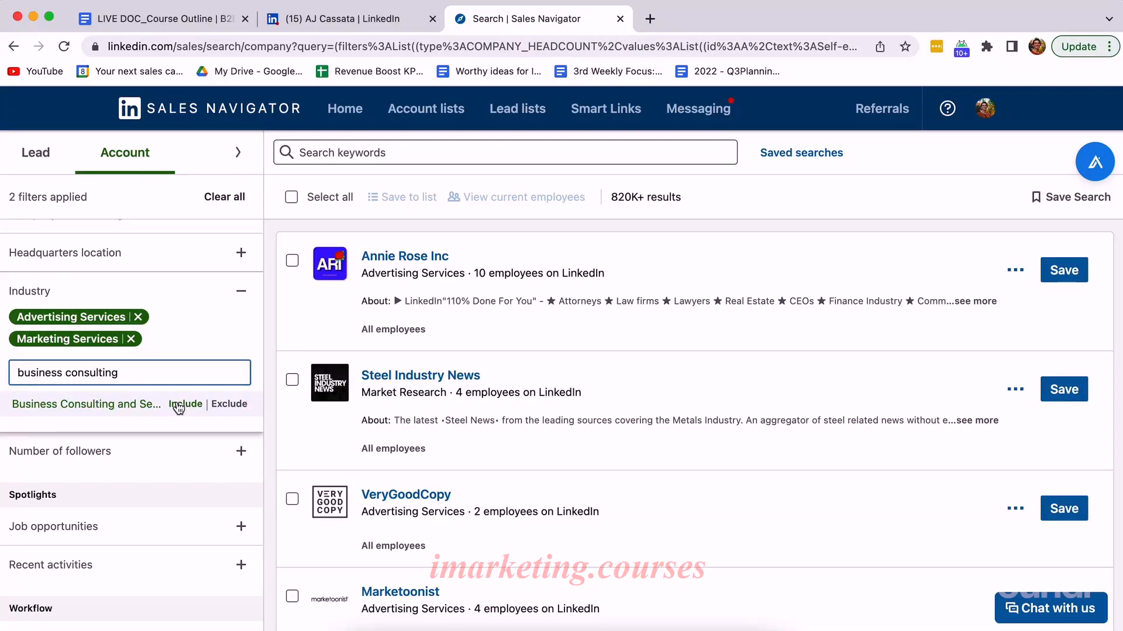
left_click(173, 403)
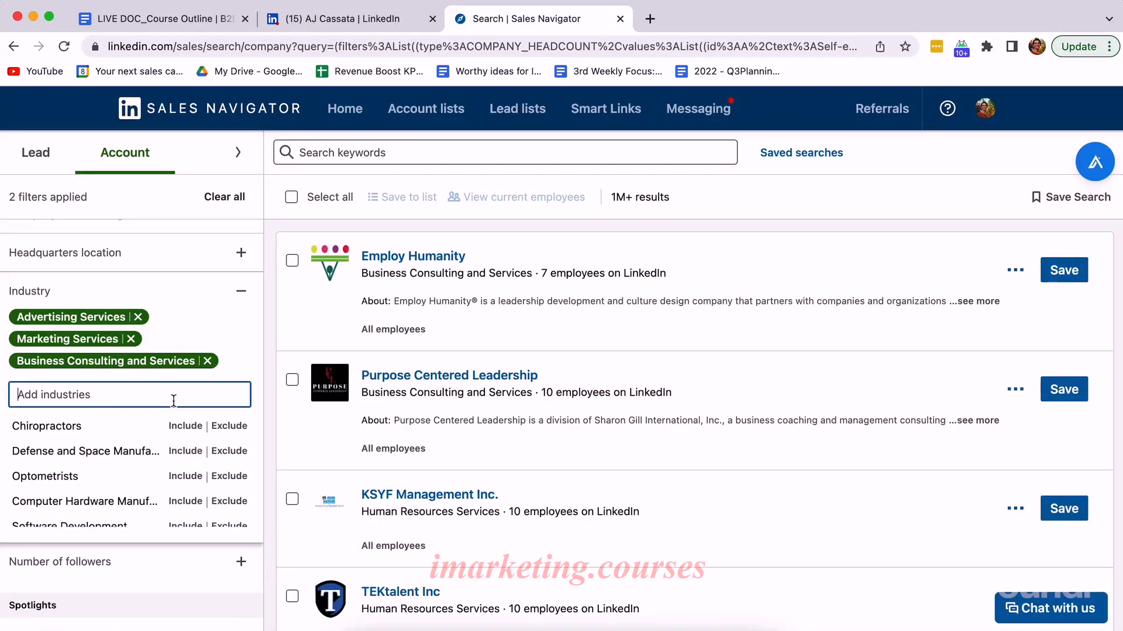
Step: Look up communications in the Industry filter and include Media and Telecommunications
scroll(174, 400, "down", 3)
scroll(176, 406, "up", 2)
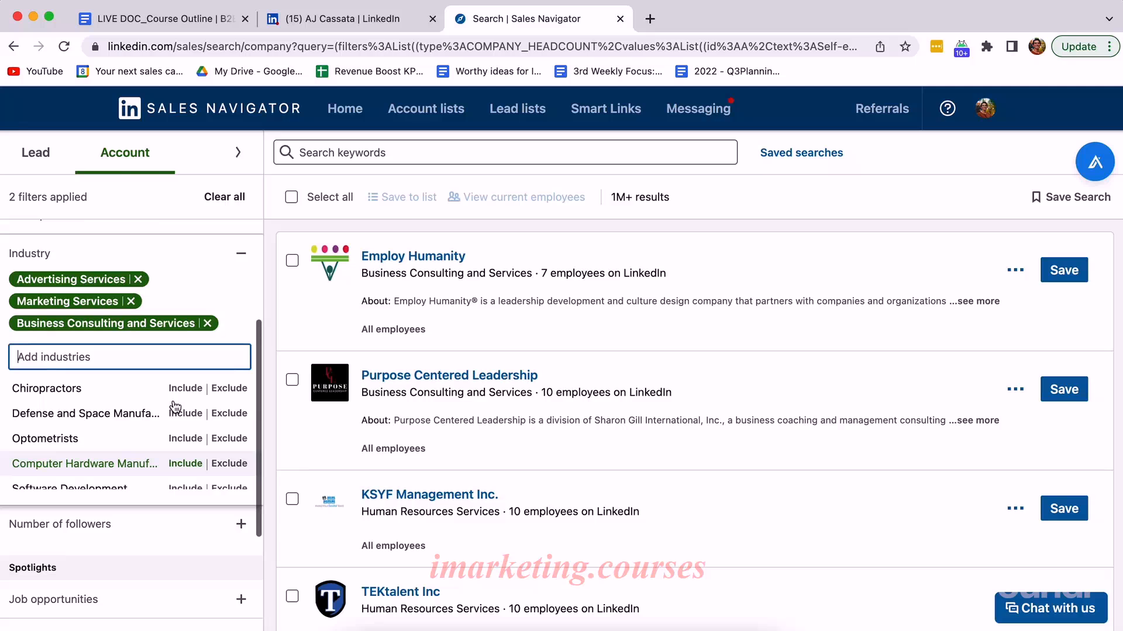
scroll(175, 410, "down", 5)
type("commubn")
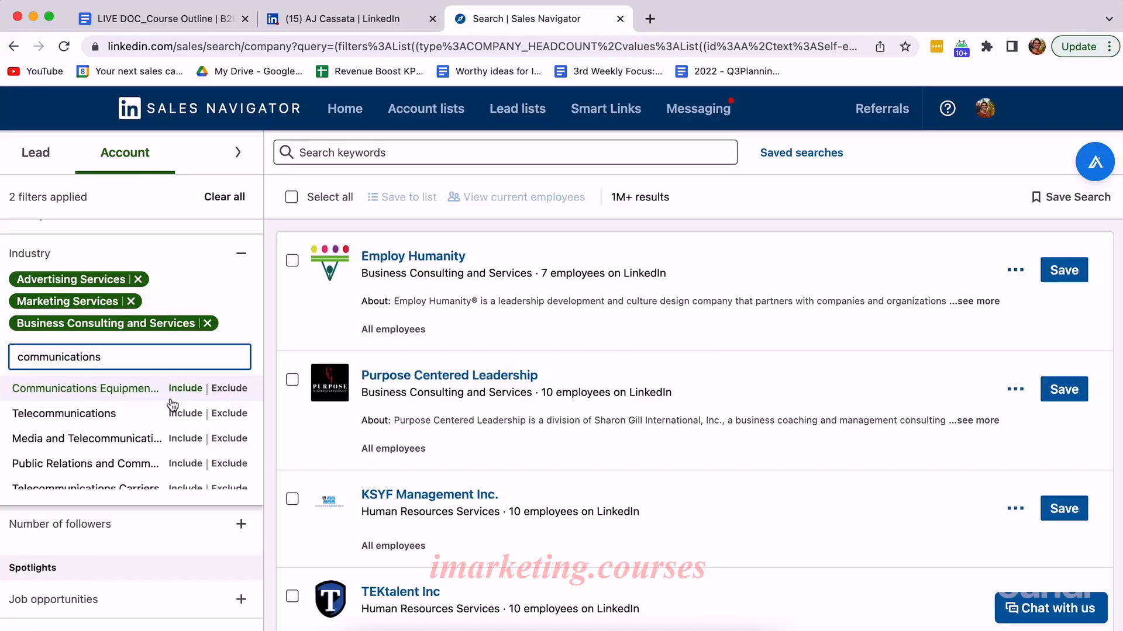
scroll(186, 431, "down", 1)
left_click(185, 423)
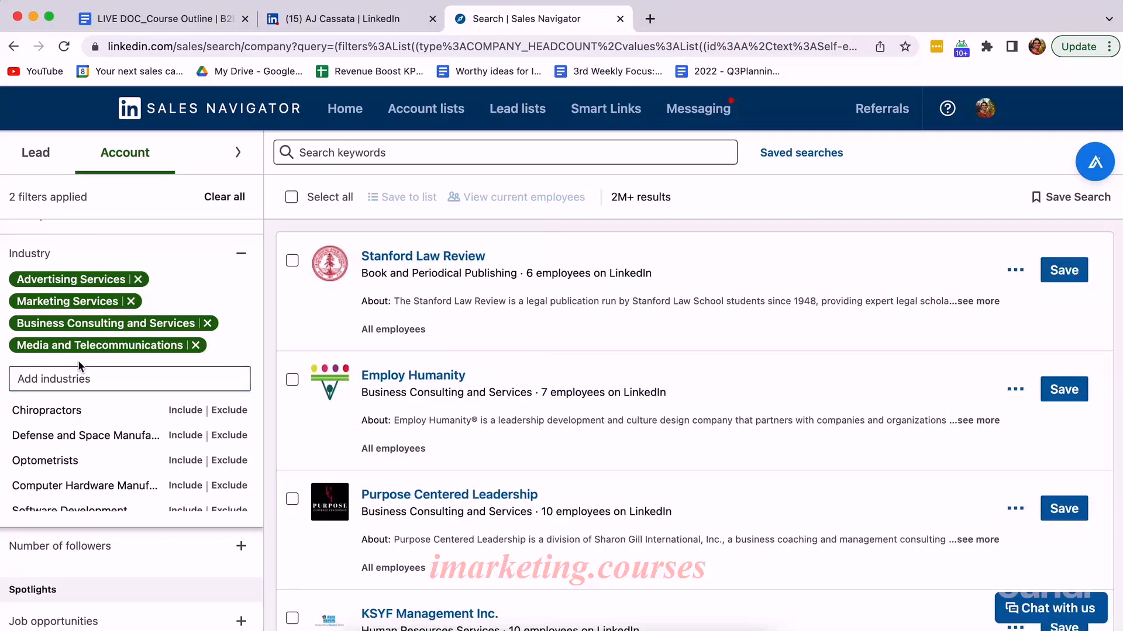
Step: Close the Industry filter and expand the account filters to show the full set
scroll(245, 326, "down", 2)
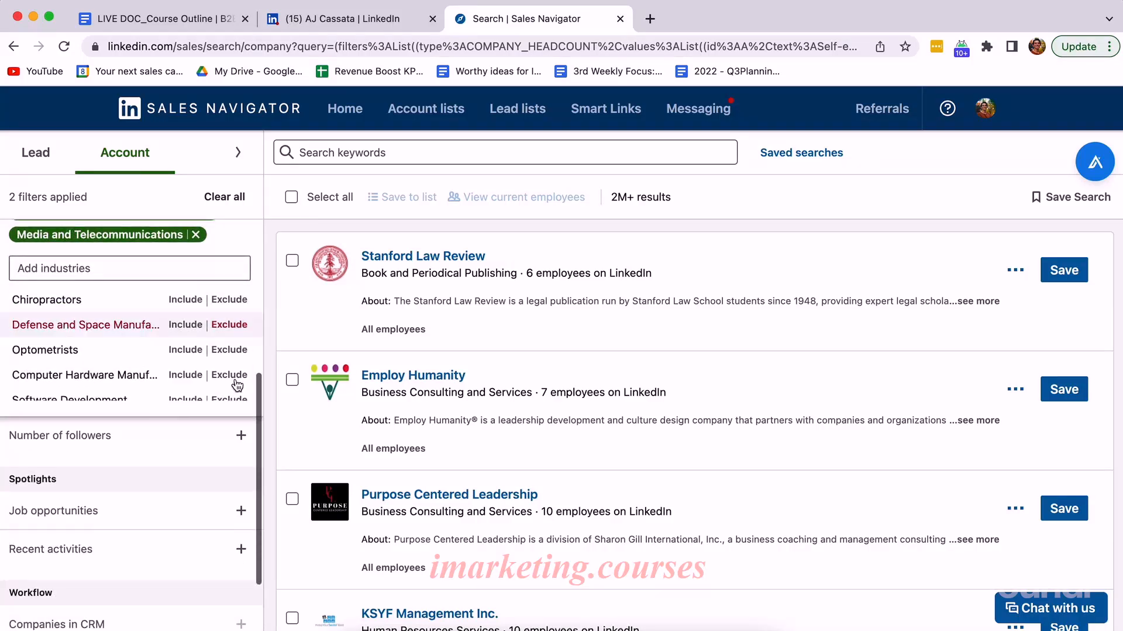
left_click(187, 472)
scroll(193, 401, "up", 1)
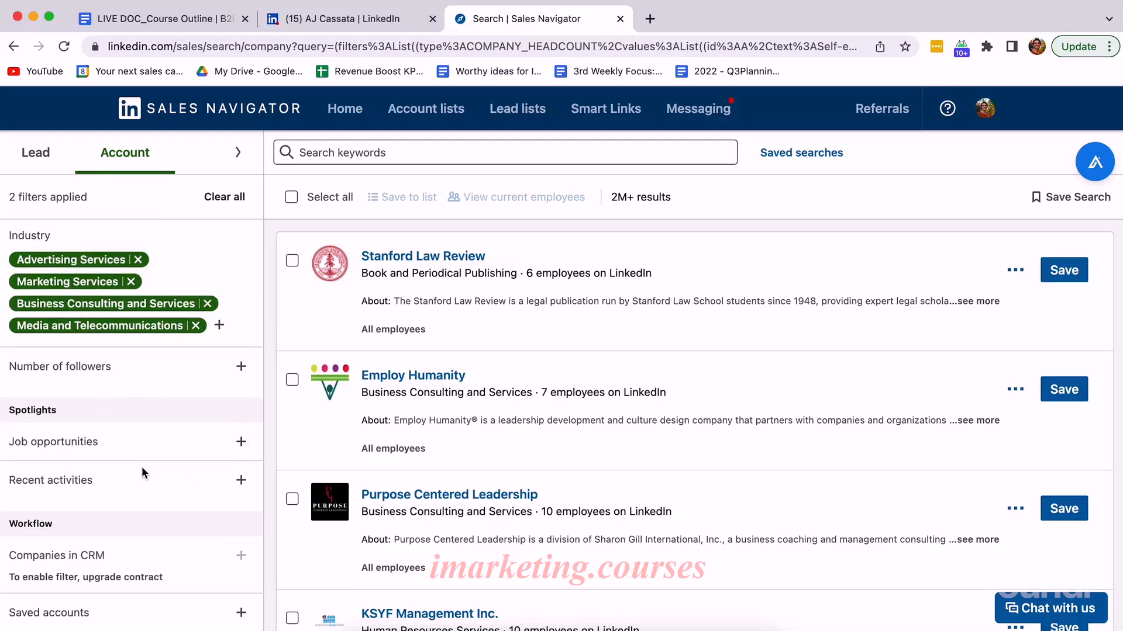
scroll(142, 473, "down", 1)
left_click(130, 617)
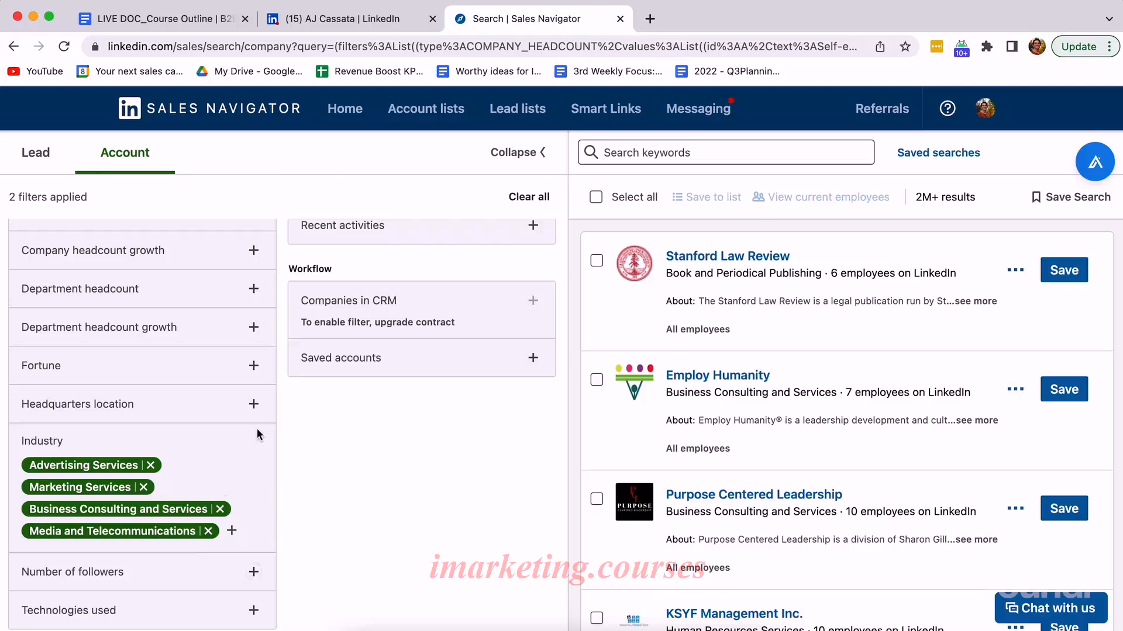
Step: Examine the Recent activities options for leadership changes and funding events, and review the remaining account filters
scroll(253, 431, "up", 2)
left_click(366, 341)
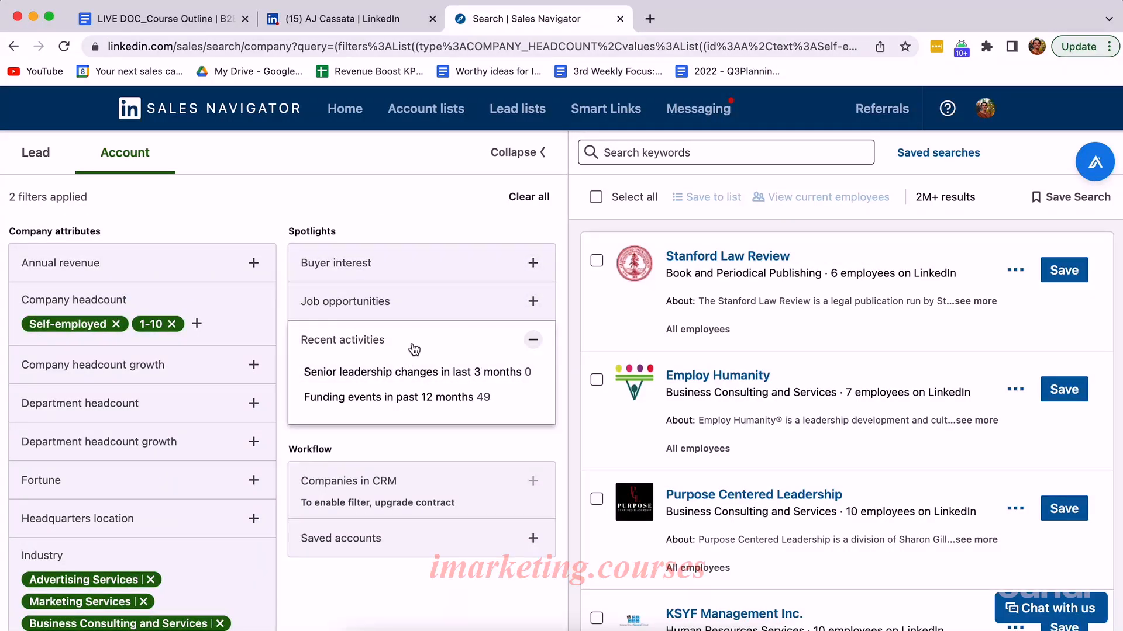
scroll(414, 350, "down", 1)
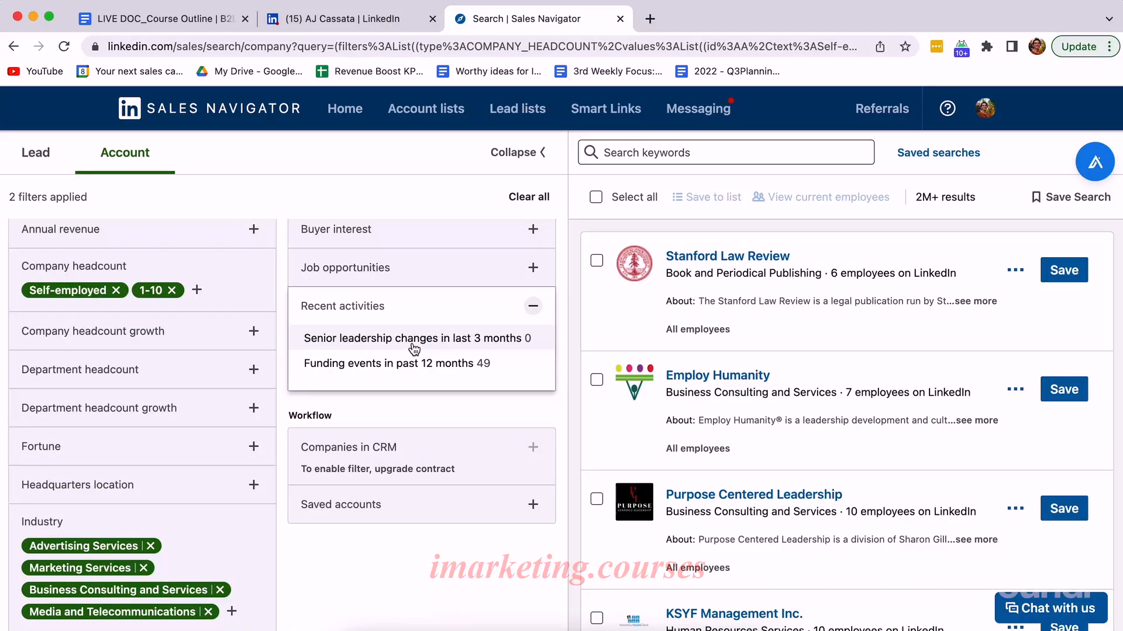
left_click(380, 363)
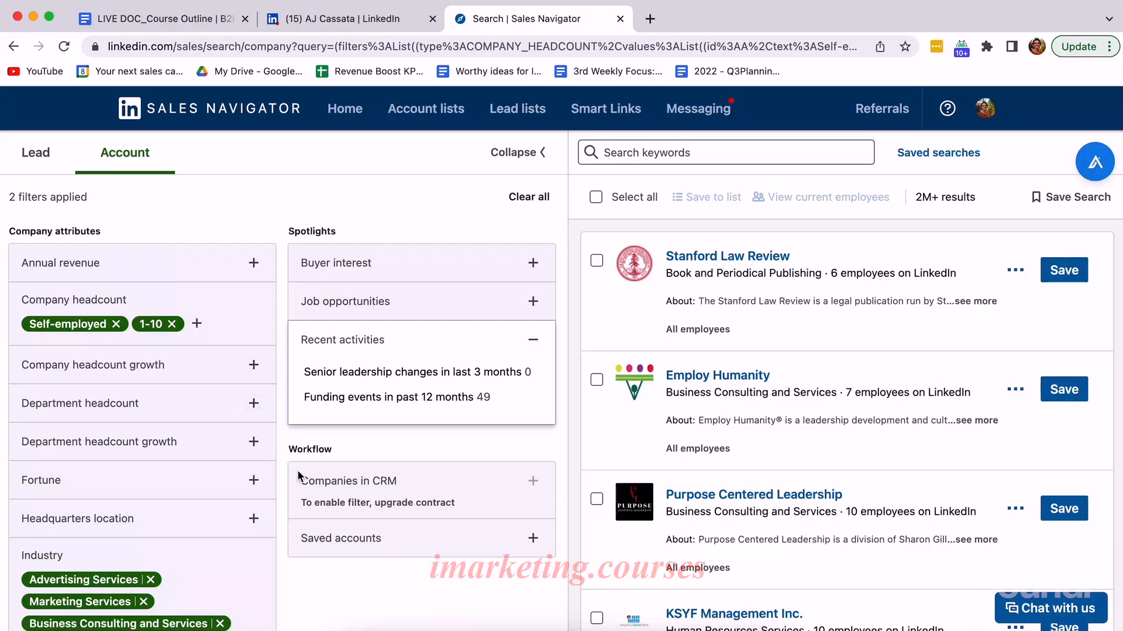
scroll(297, 469, "down", 2)
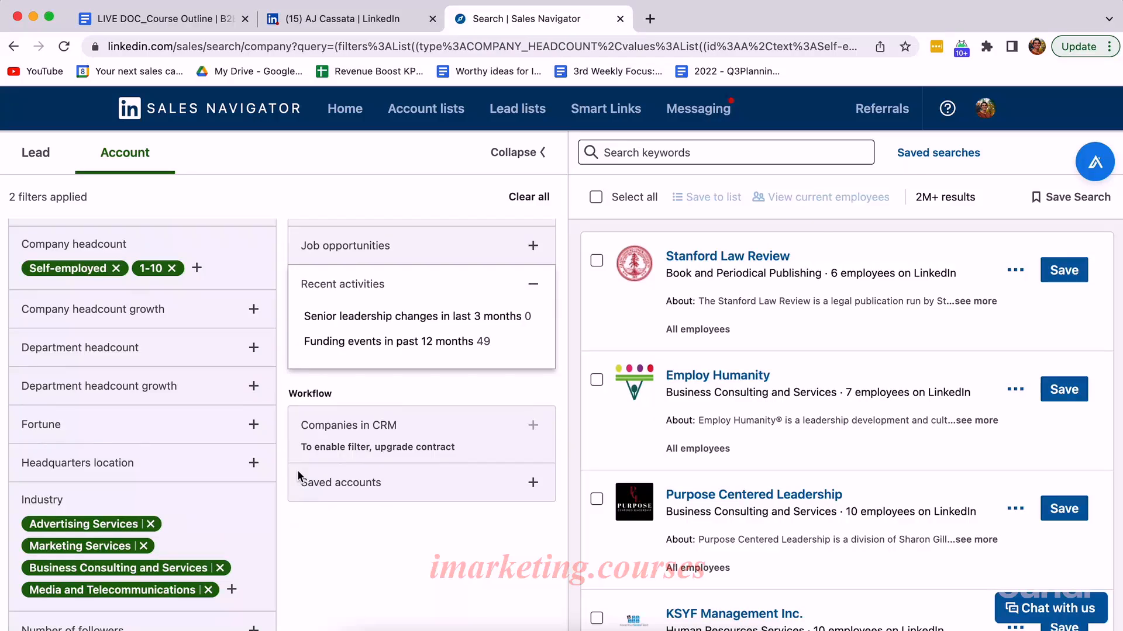
scroll(181, 401, "down", 2)
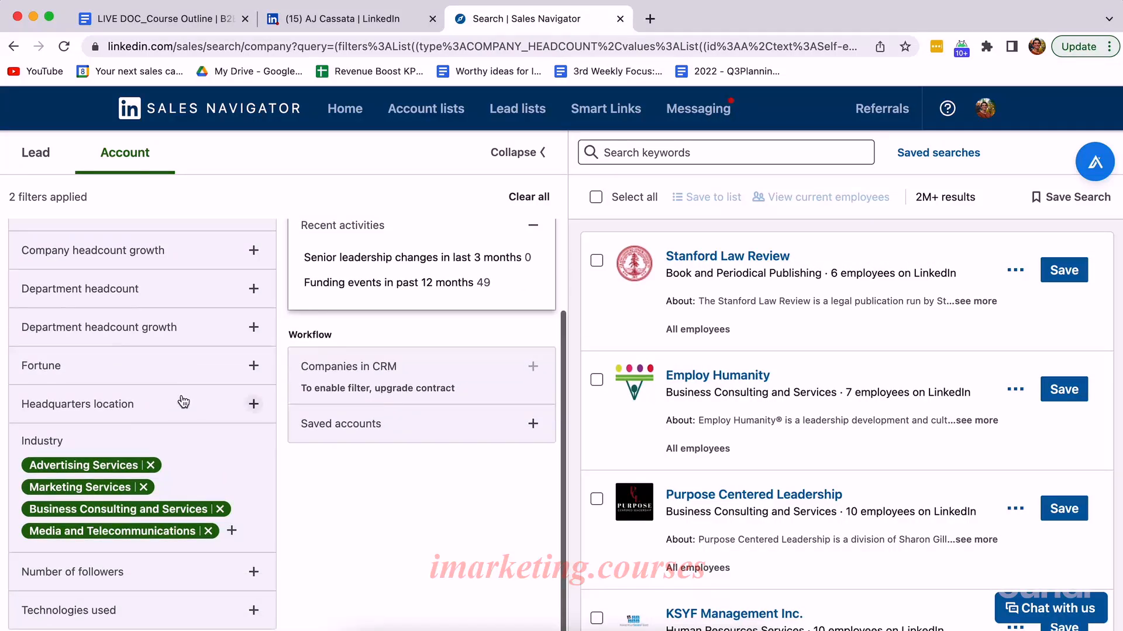
Step: Switch to the lead search and search it for the keywords Marketing agency
left_click(637, 157)
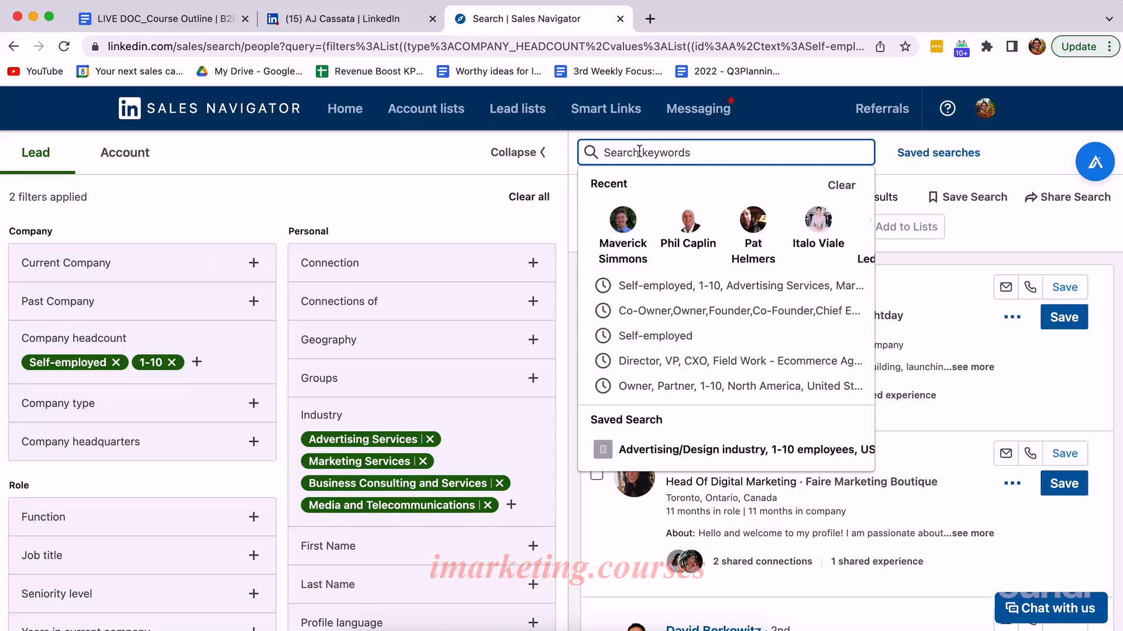
type("Marketing agency")
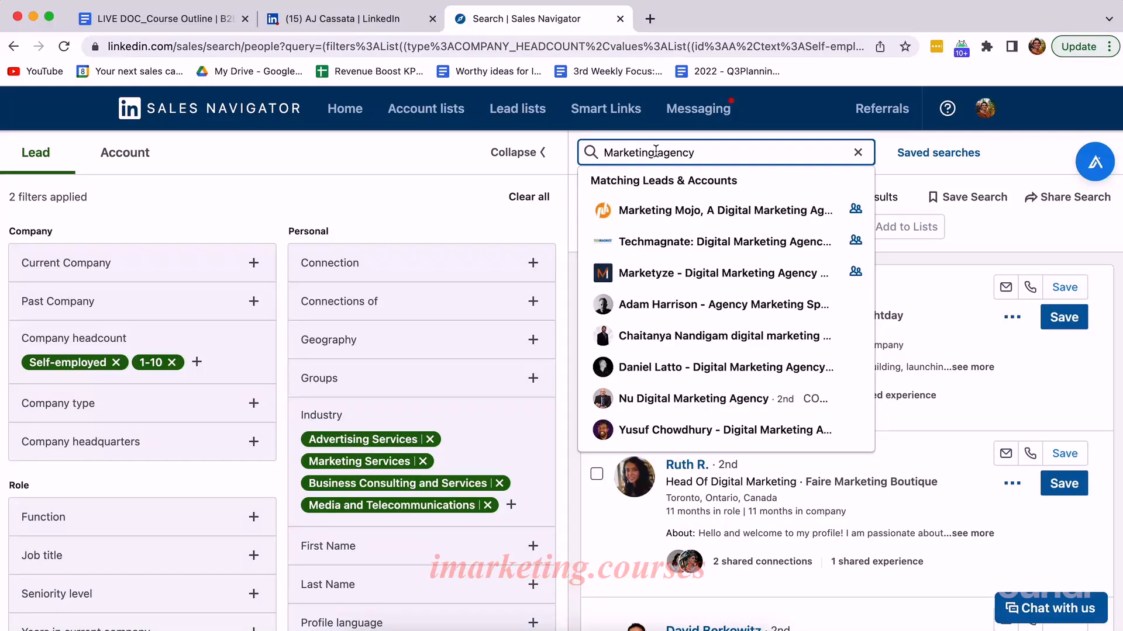
key("Return")
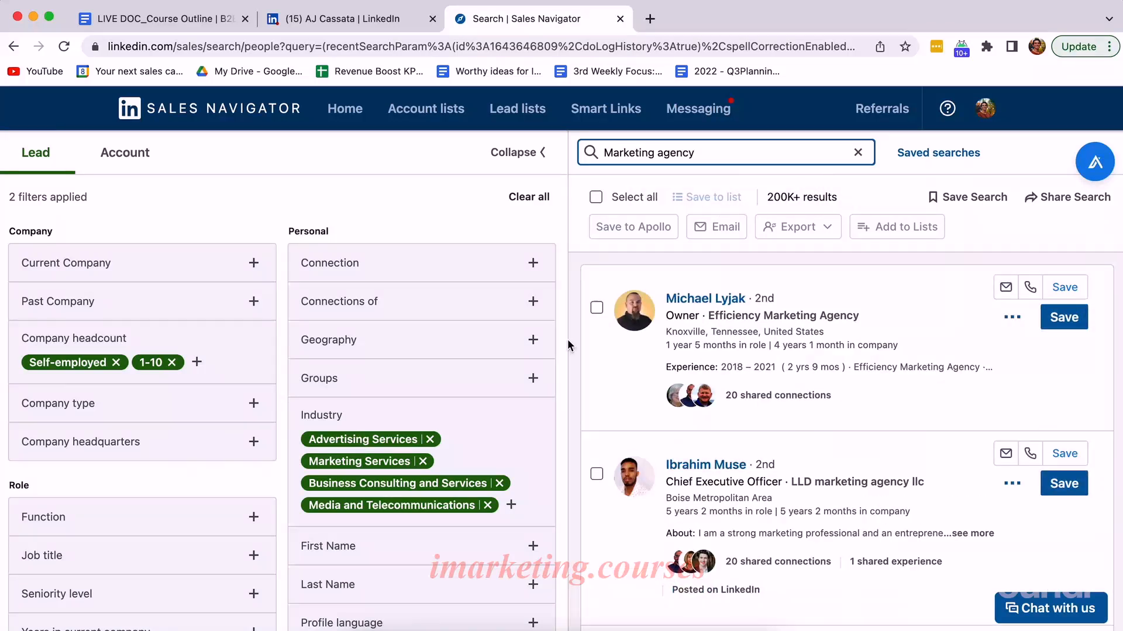
Step: Include the current job titles Co-Owner, Owner, Founder and Co-Founder in the lead search
scroll(531, 373, "down", 5)
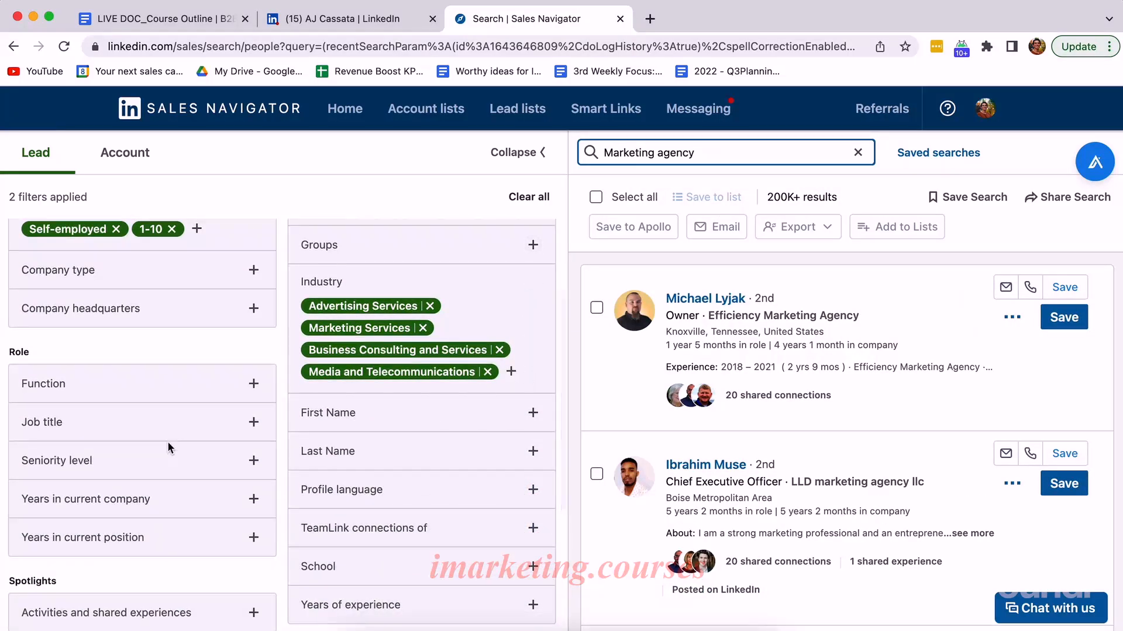
left_click(75, 436)
type("co-owner")
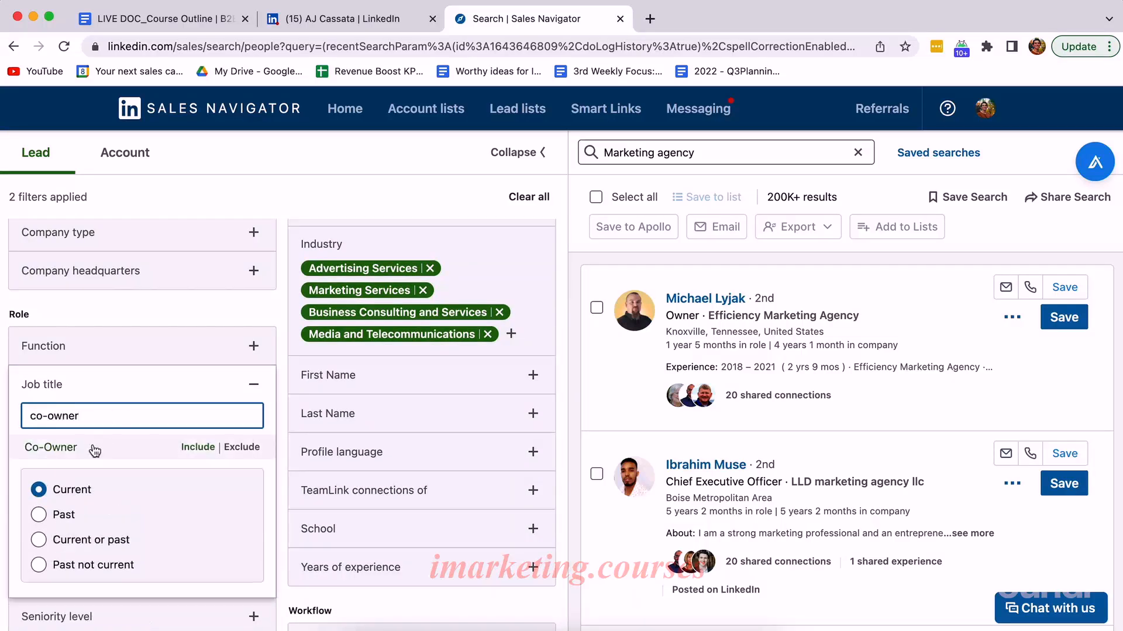
left_click(95, 450)
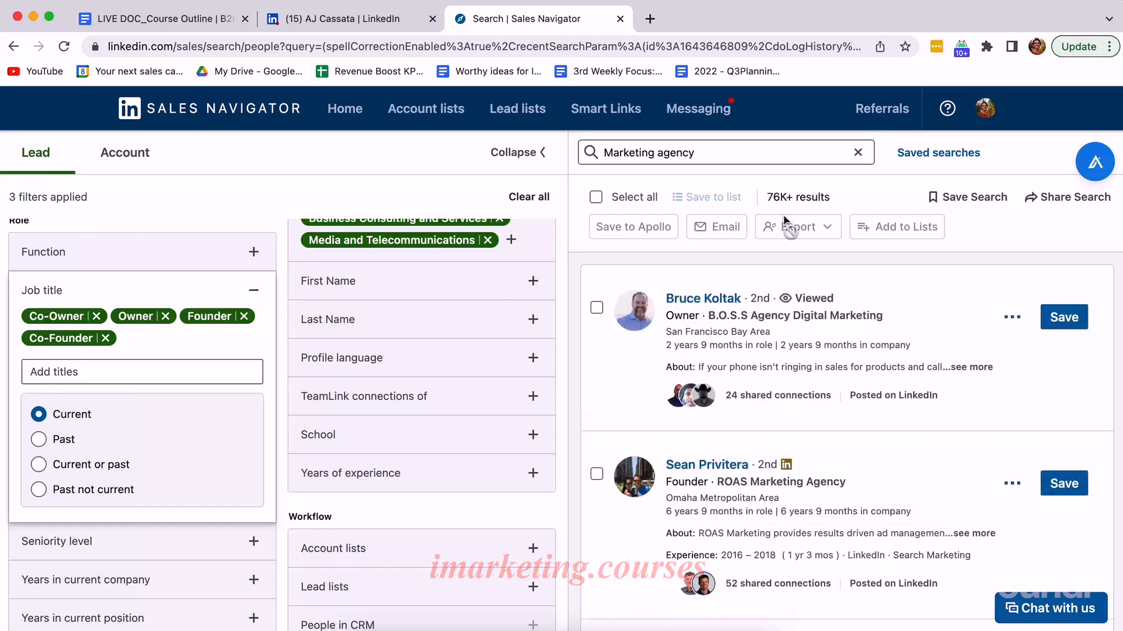
Step: Restrict the leads' years of experience to 1 to 2 years and 3 to 5 years
scroll(251, 511, "down", 3)
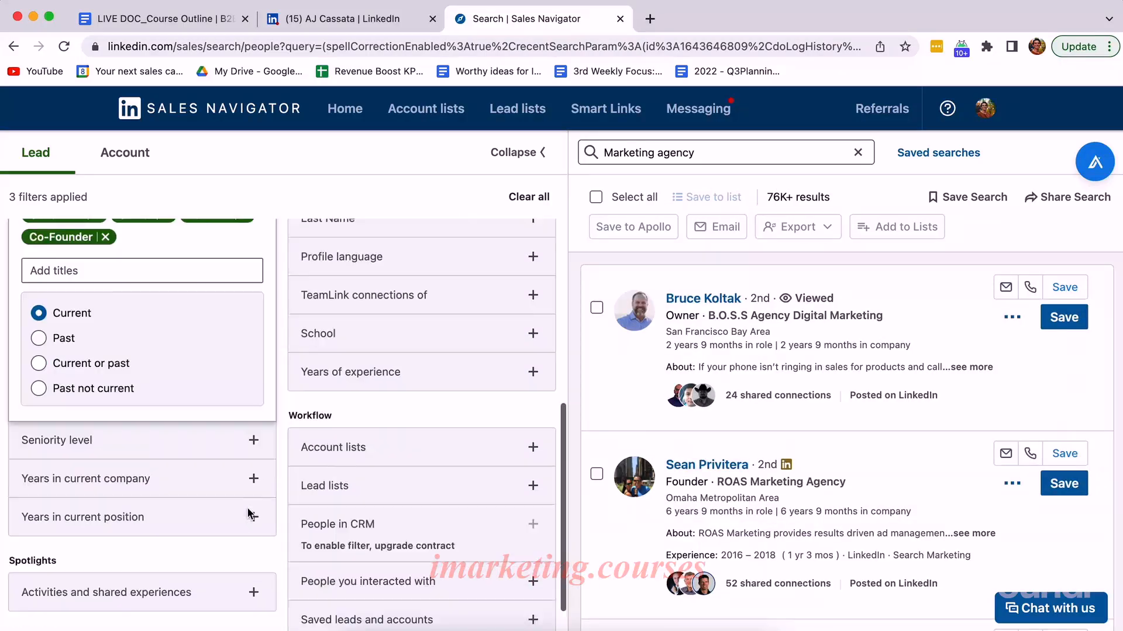
left_click(401, 333)
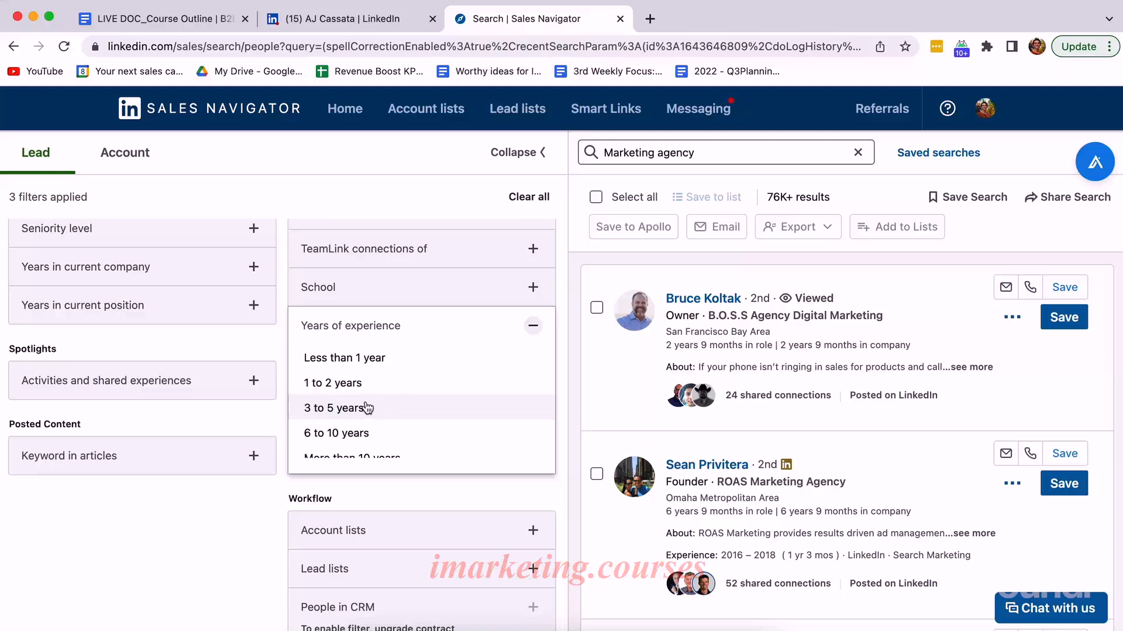
left_click(371, 359)
left_click(369, 387)
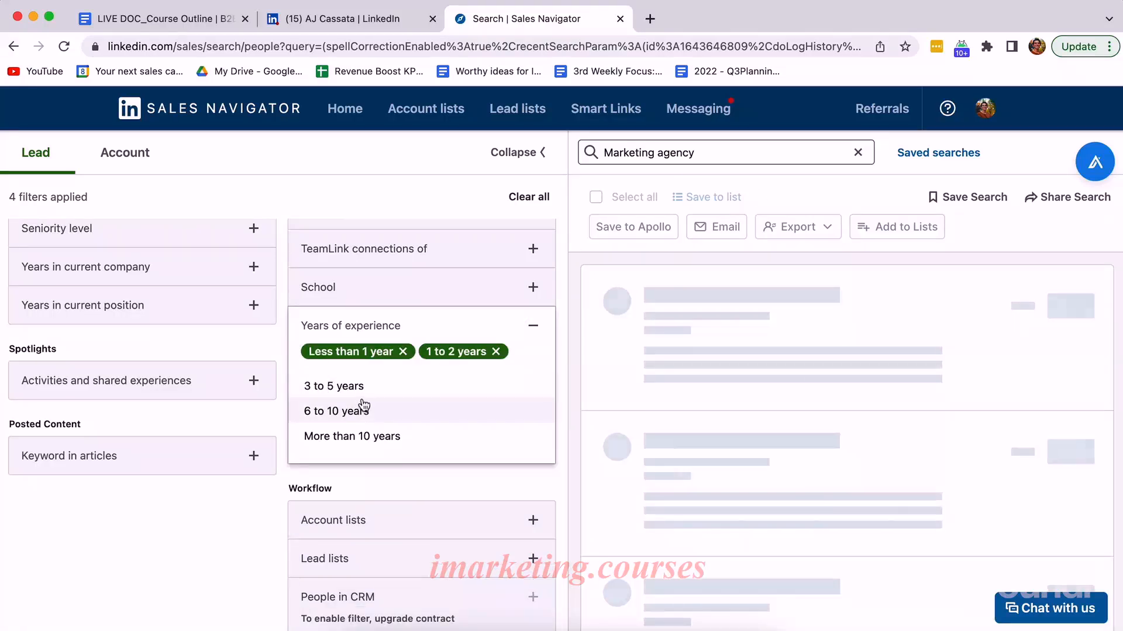
left_click(367, 393)
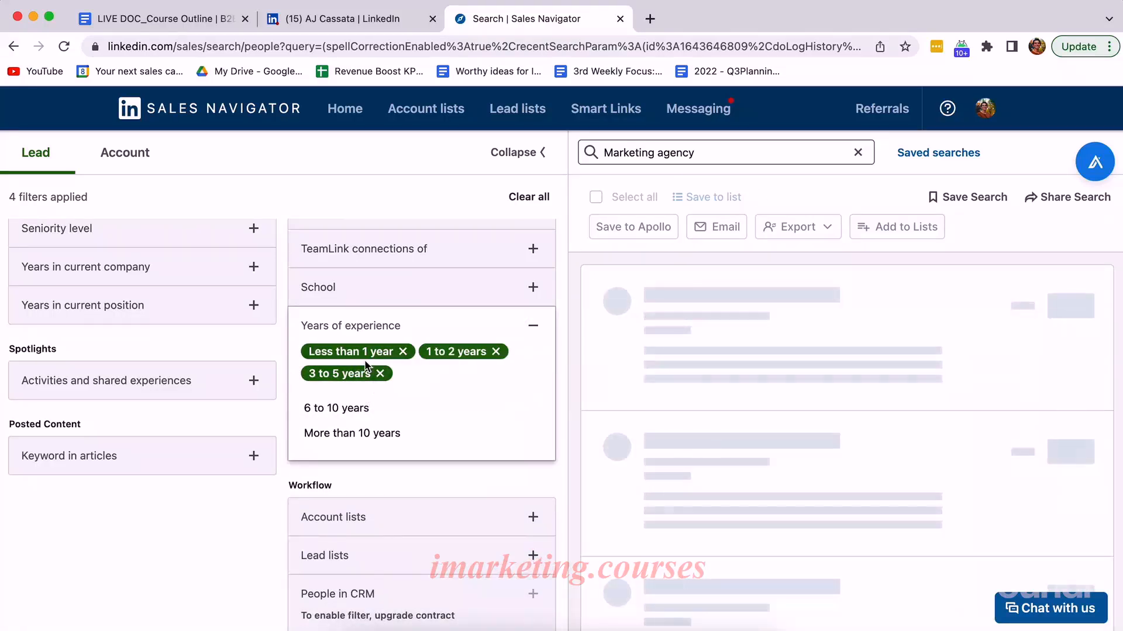
left_click(405, 353)
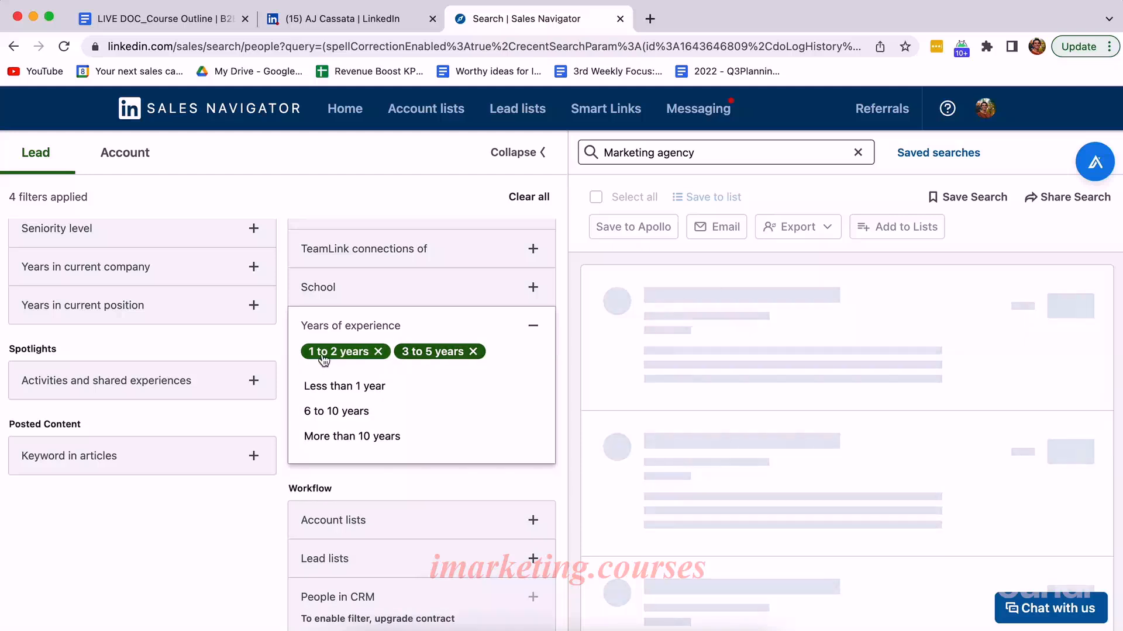
Step: Limit the leads to people who posted on LinkedIn in 30 days, using the Activities and shared experiences filter
scroll(388, 411, "down", 1)
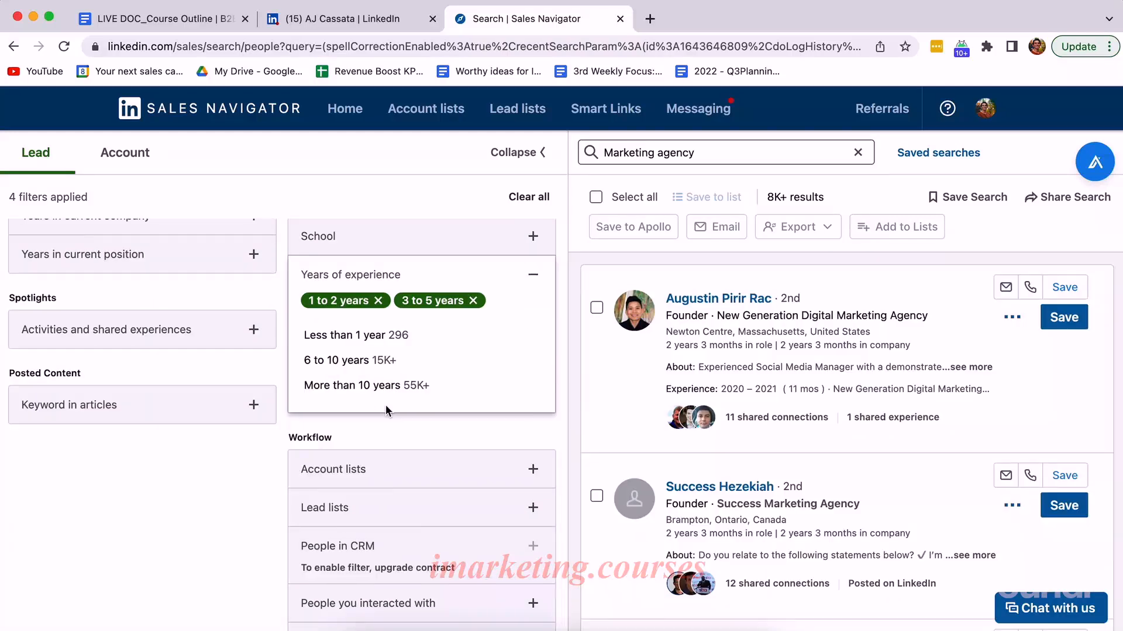
scroll(215, 416, "up", 1)
scroll(215, 416, "up", 1)
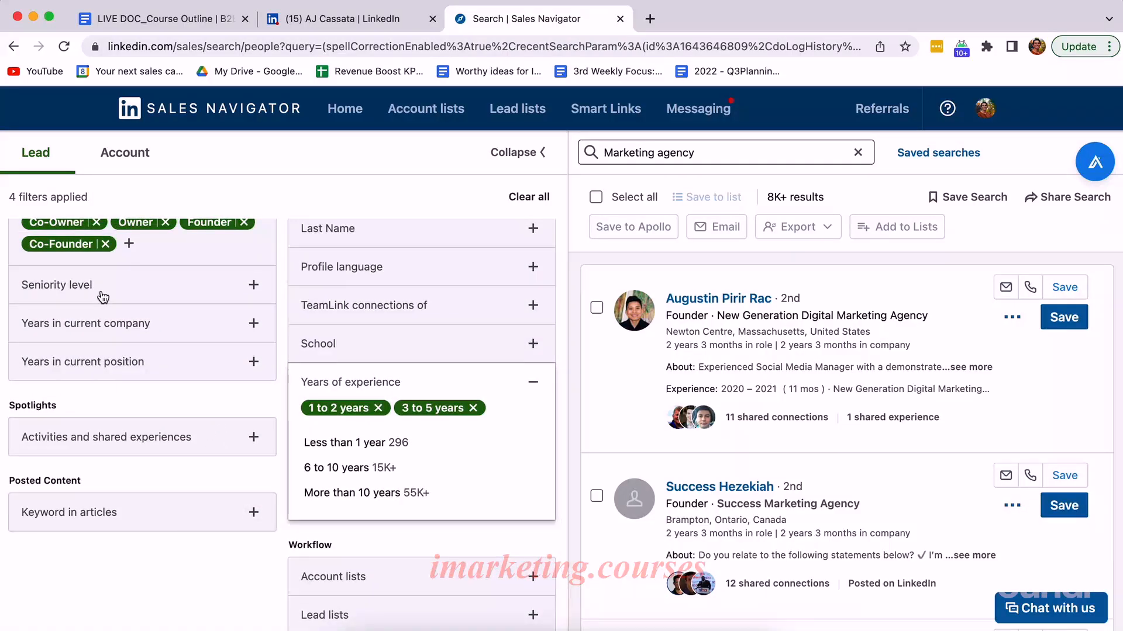
left_click(123, 435)
scroll(111, 502, "down", 1)
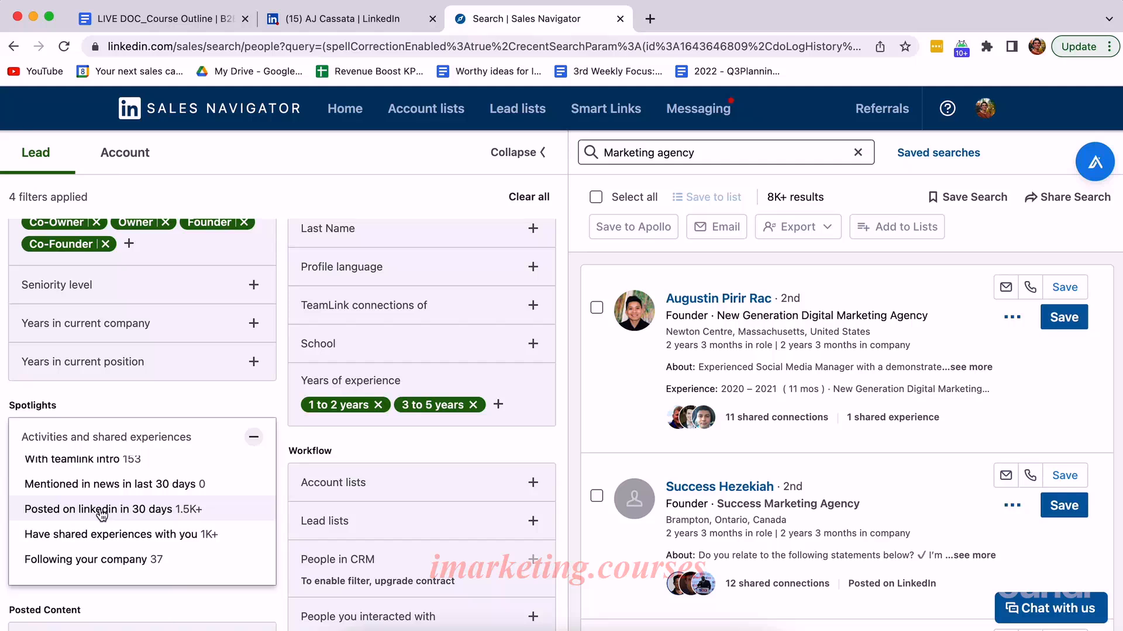
left_click(101, 509)
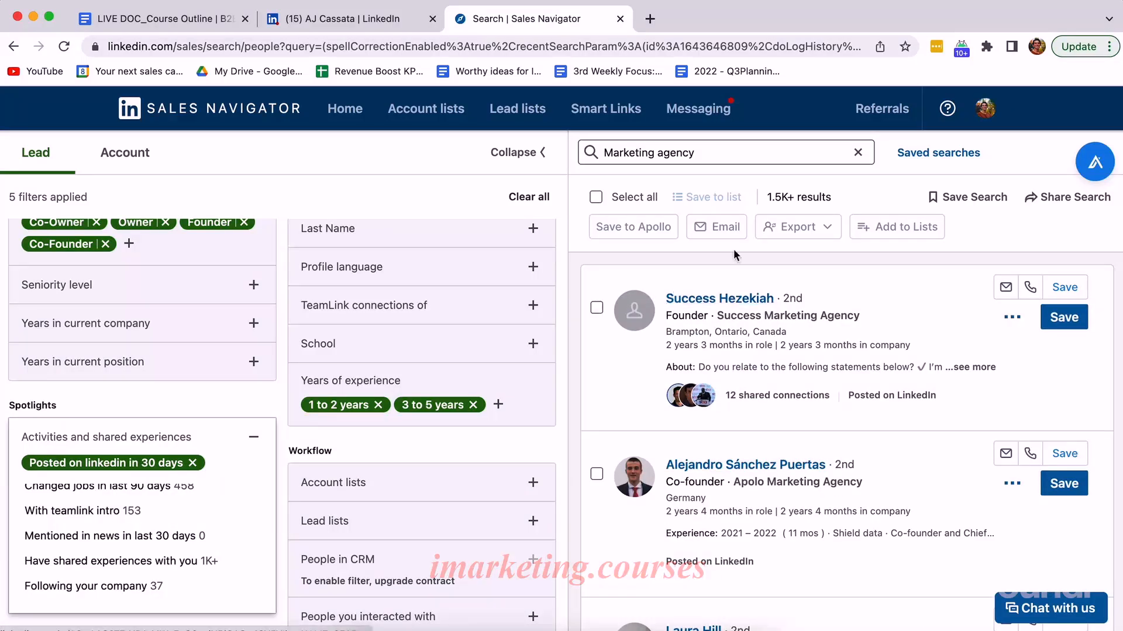
Step: Open the profile of the Success Marketing Agency founder from the lead results in a new tab
left_click_drag(765, 198, 840, 195)
left_click(840, 195)
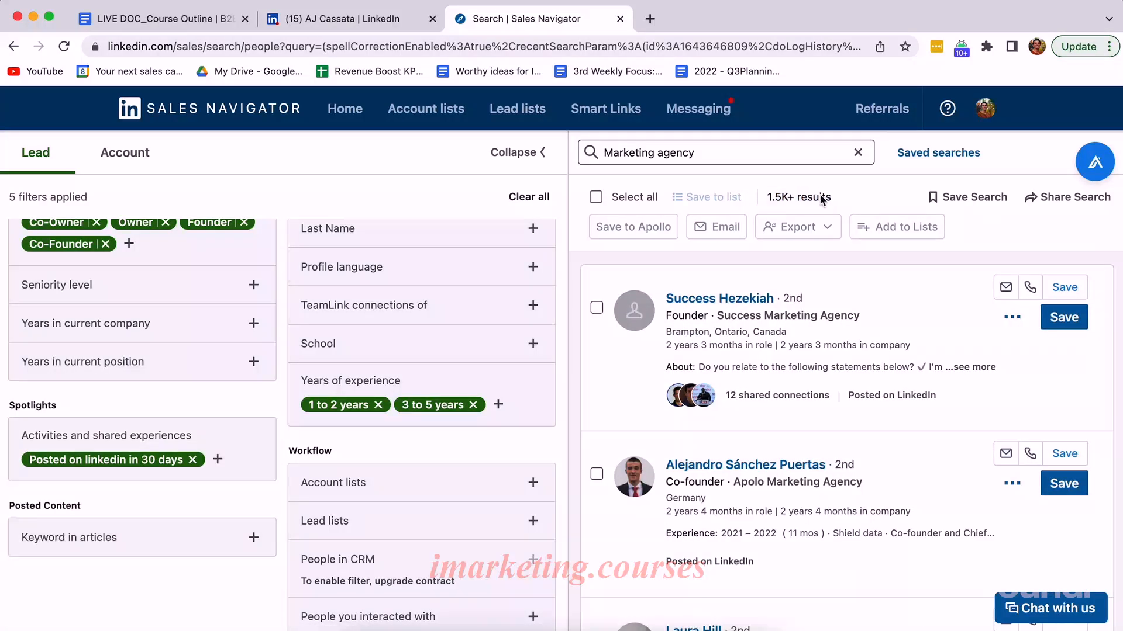
scroll(398, 389, "down", 1)
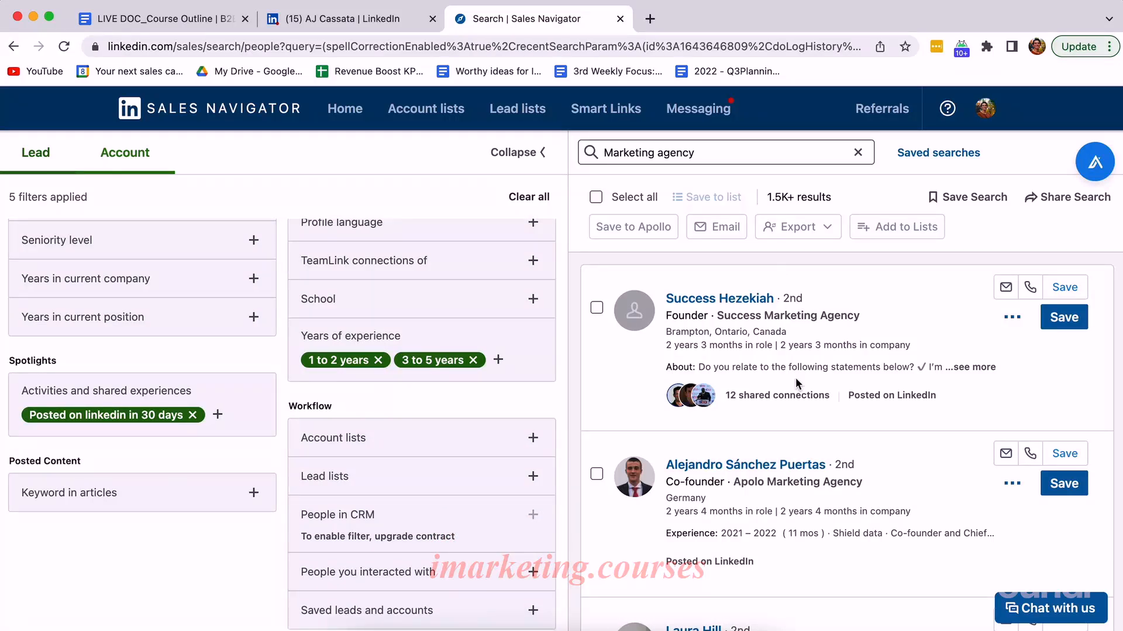
scroll(795, 377, "down", 2)
scroll(795, 377, "up", 2)
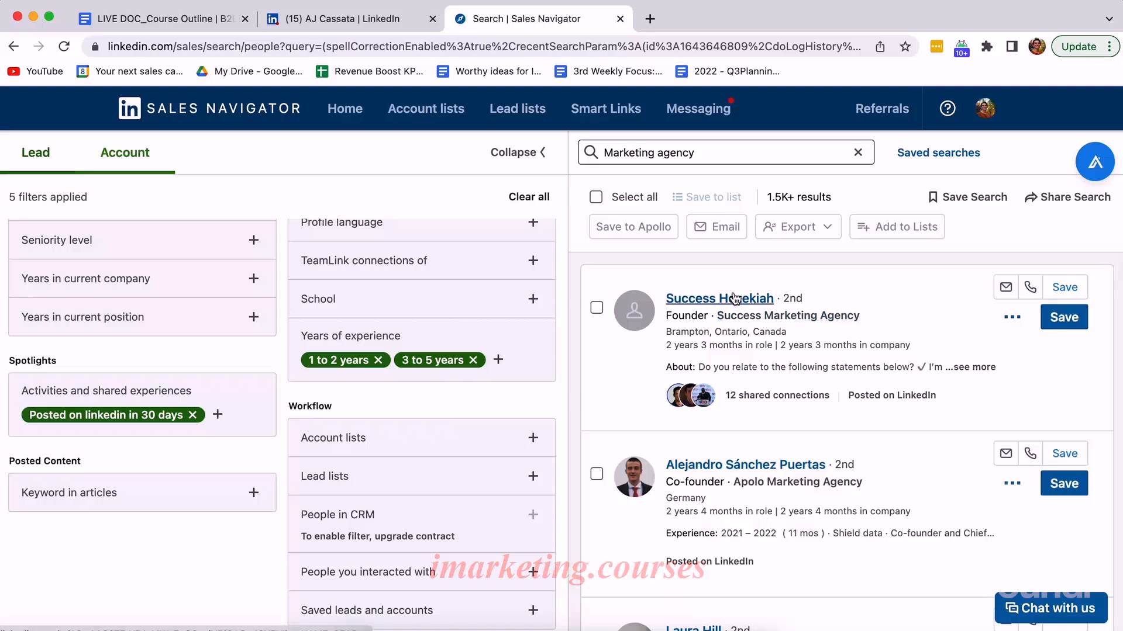
right_click(742, 297)
left_click(746, 302)
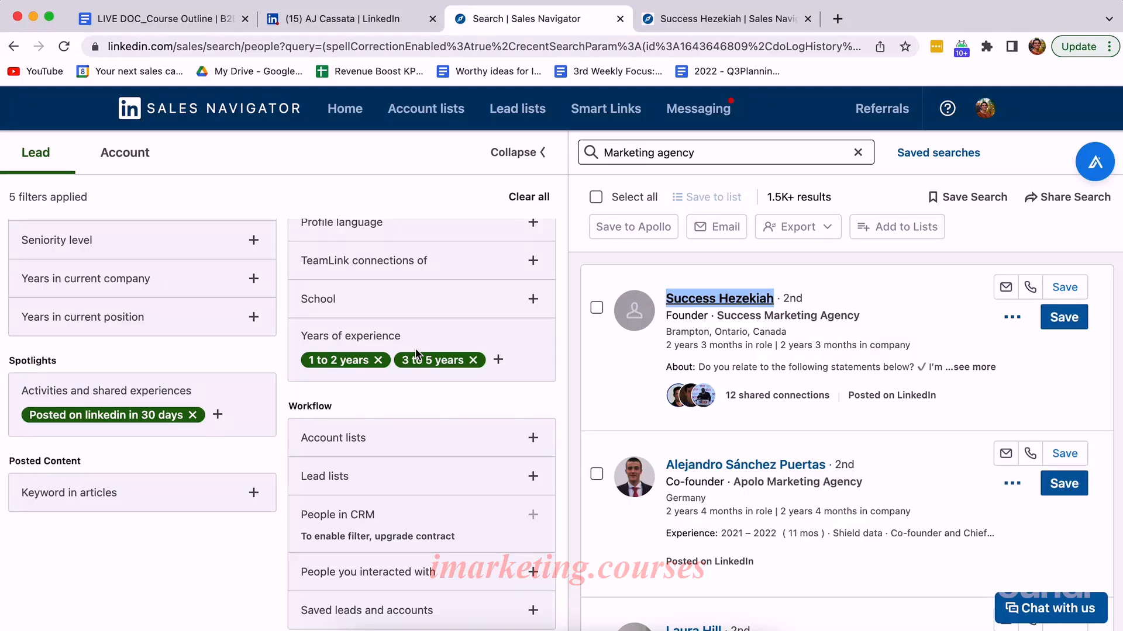
Step: View the opened founder's profile and skip the Apollo.io tour shown over it
scroll(744, 286, "down", 3)
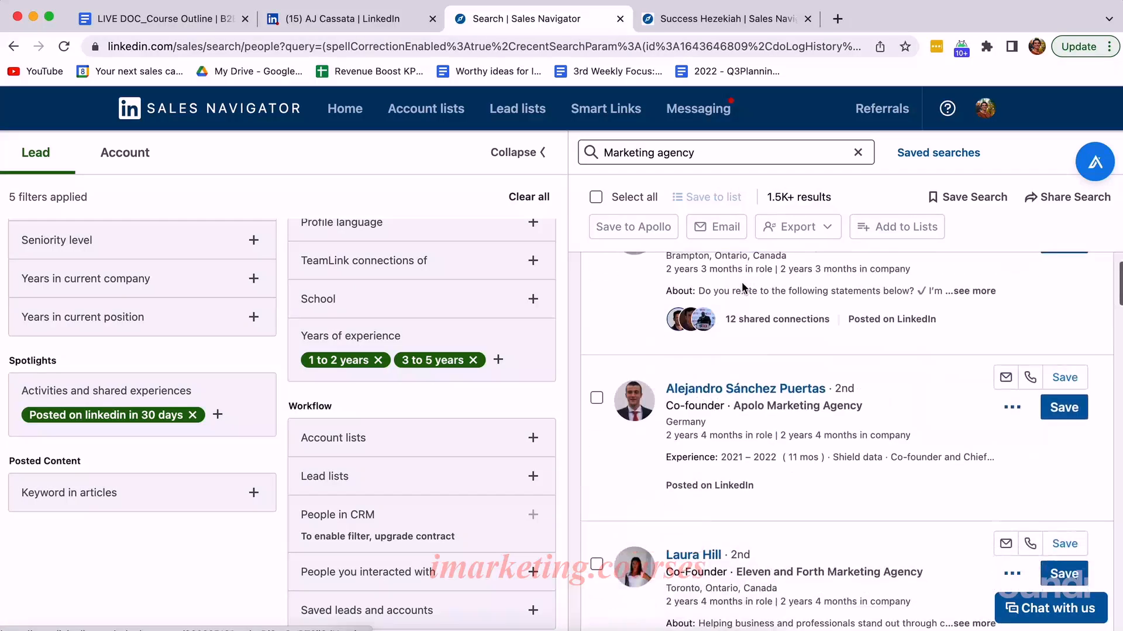
left_click(679, 19)
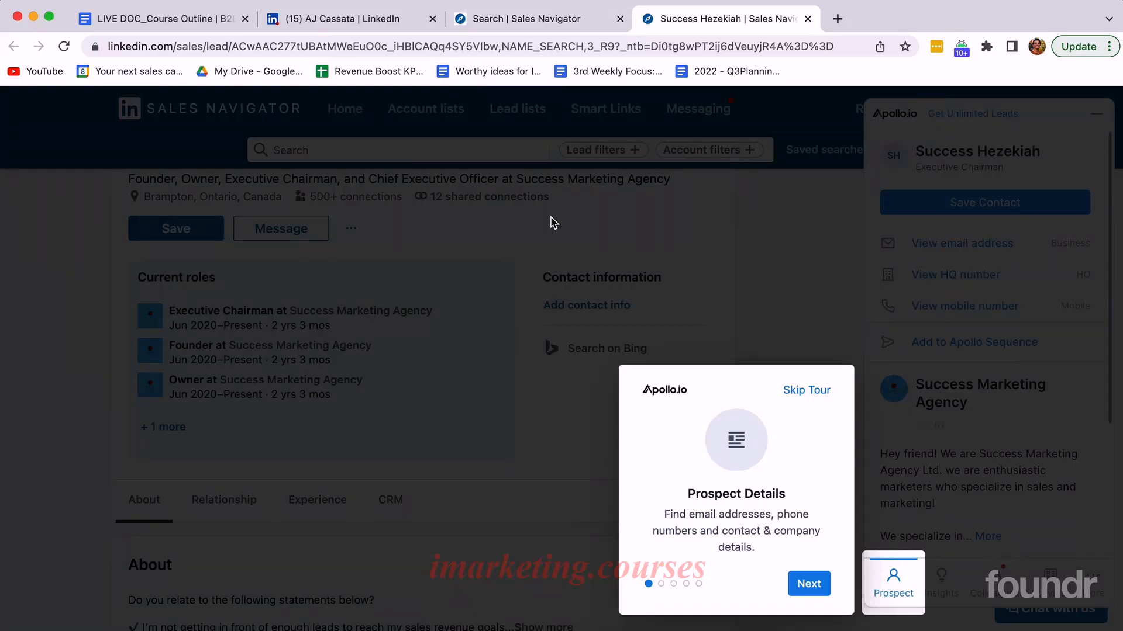
scroll(552, 223, "up", 4)
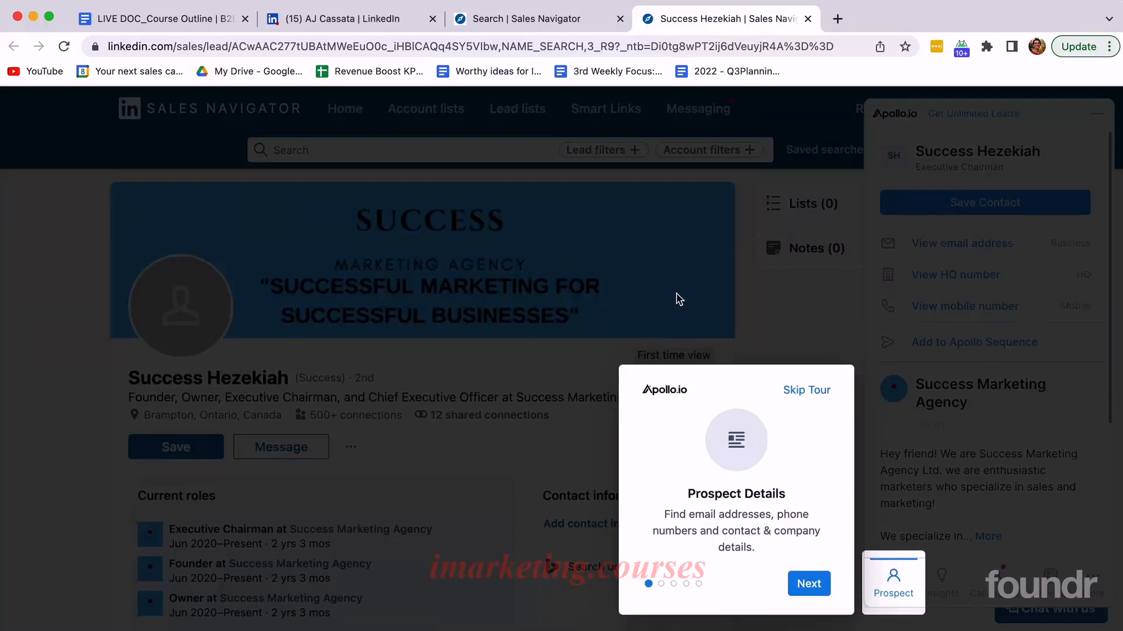
left_click(798, 390)
Step: Open the Apolo Marketing Agency and Eleven and Forth Marketing Agency co-founders' profiles from the results in new tabs, and view the latter
left_click(590, 12)
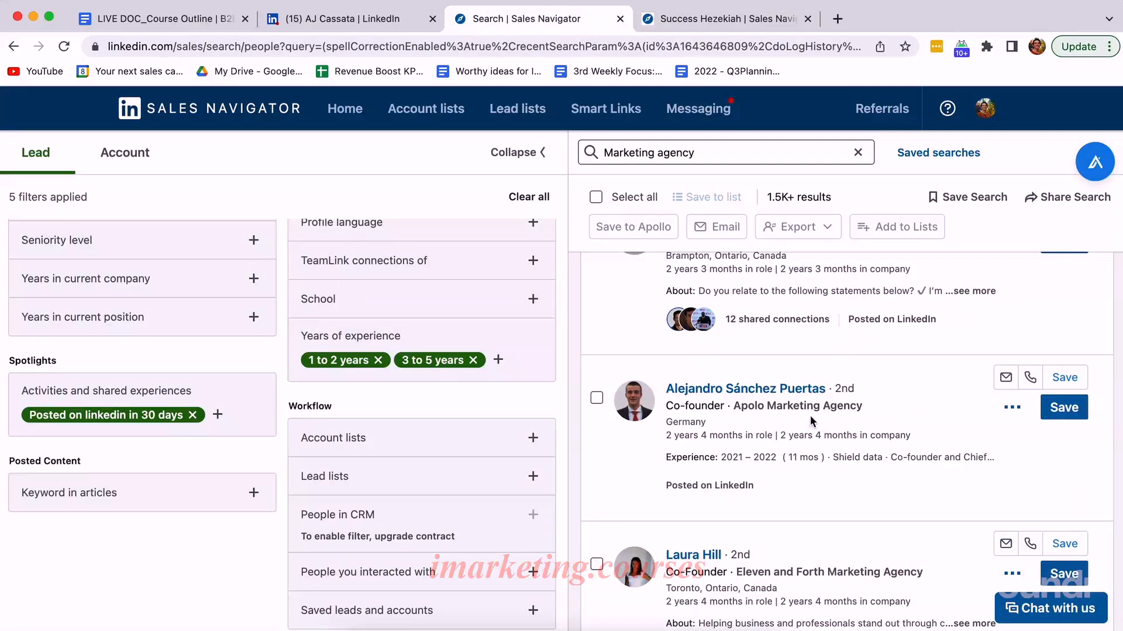
right_click(807, 389)
left_click(859, 370)
scroll(778, 479, "down", 3)
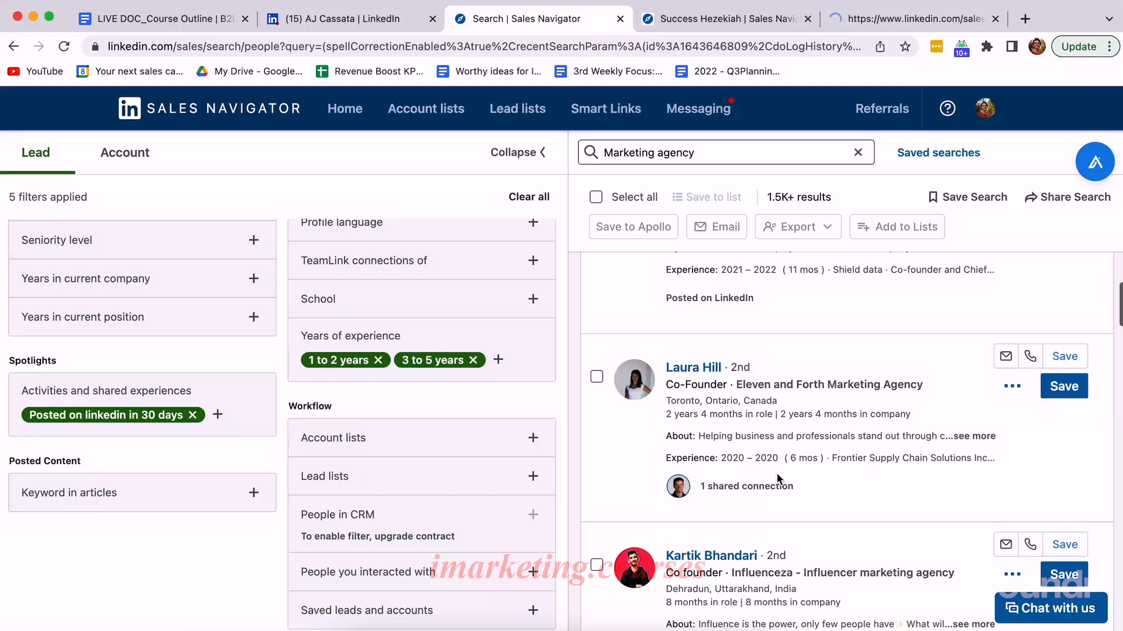
right_click(706, 369)
left_click(760, 376)
left_click(906, 20)
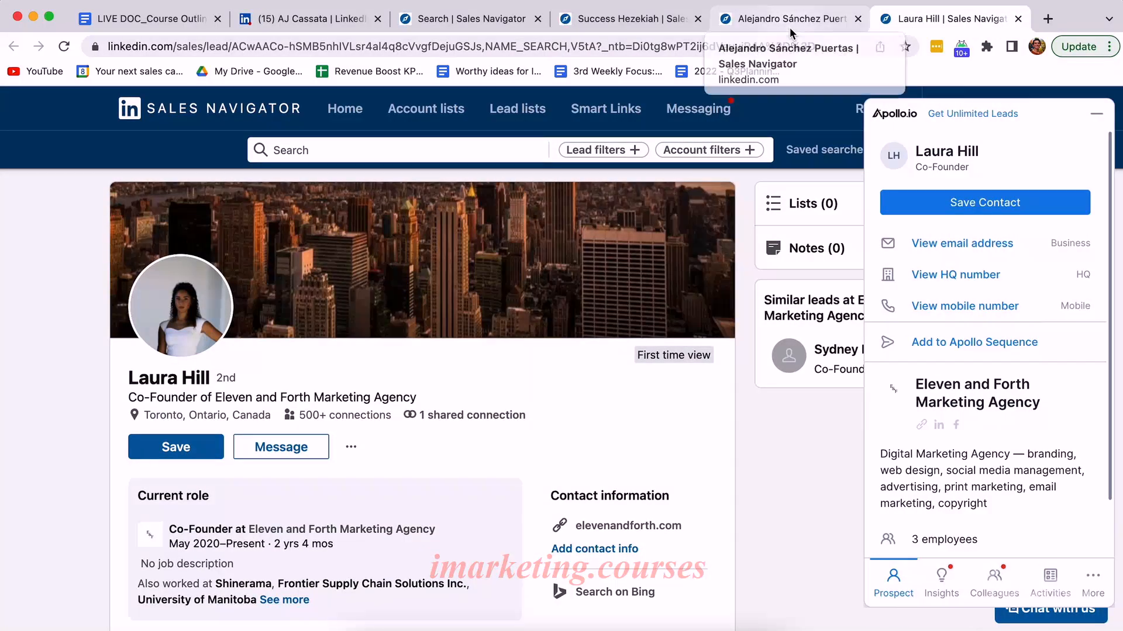
Step: Save the filtered lead search under the name "Marketing Agency - 1-10 employees, US"
left_click(492, 22)
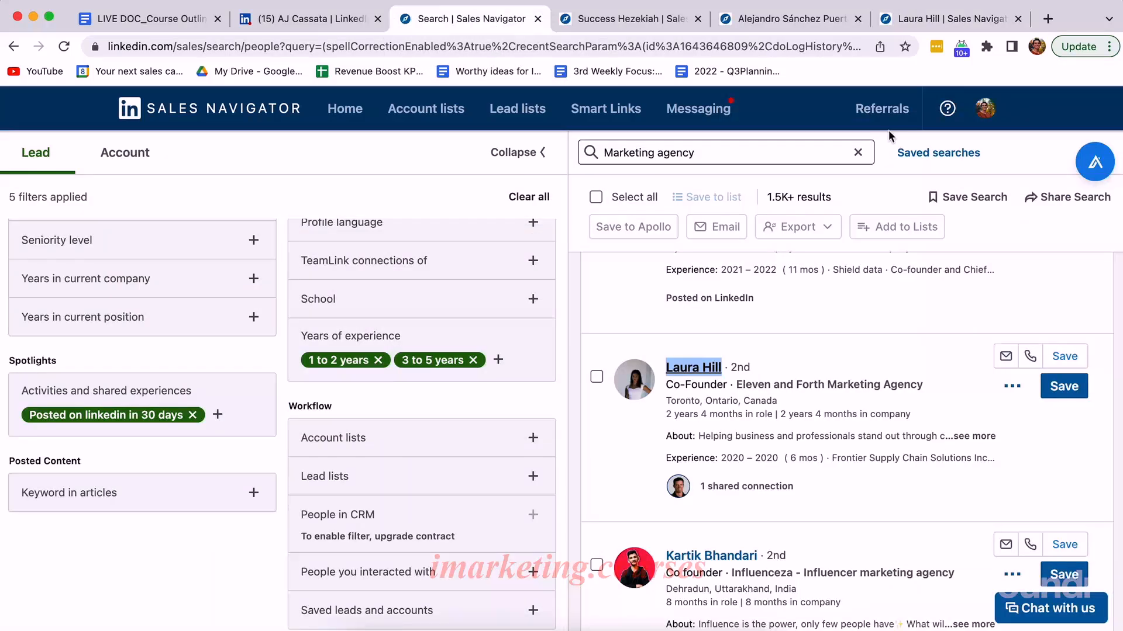
left_click(973, 204)
left_click_drag(483, 402, 278, 403)
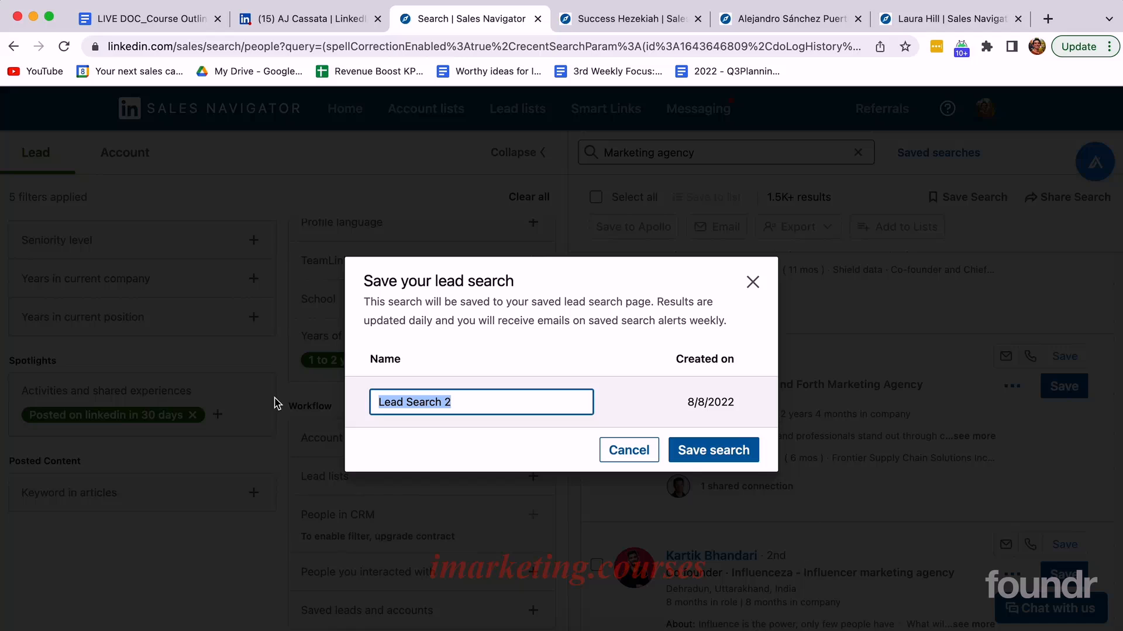
type("Marketing Agency - 1-10 employees, US")
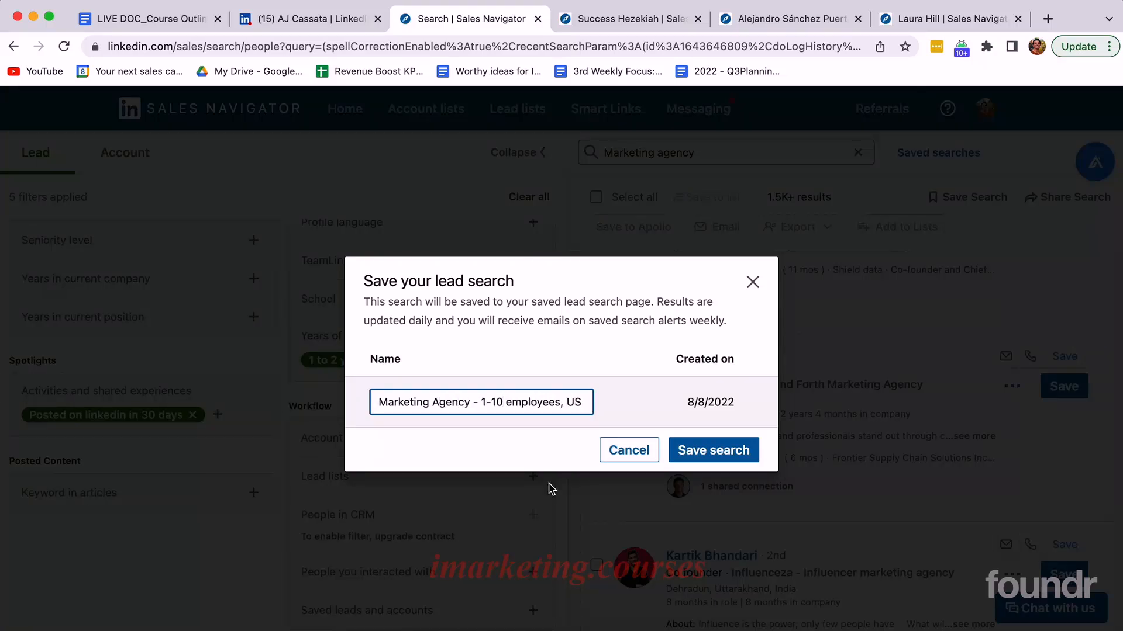
left_click(710, 452)
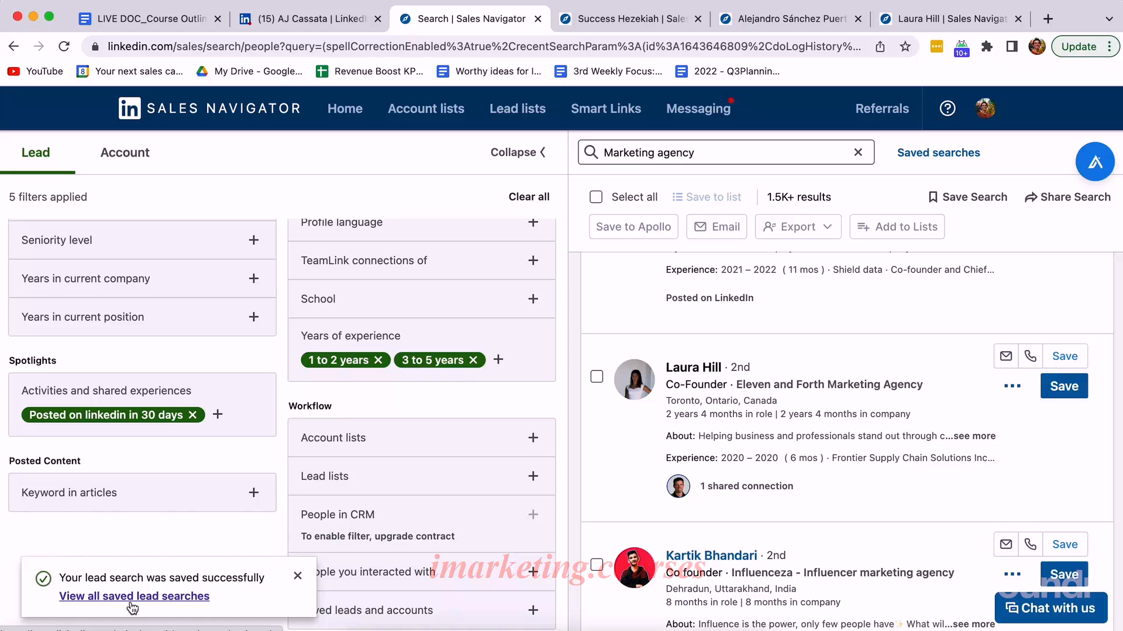
Step: Reopen "Marketing Agency - 1-10 employees, US" from the saved lead searches and look through its results
left_click(131, 602)
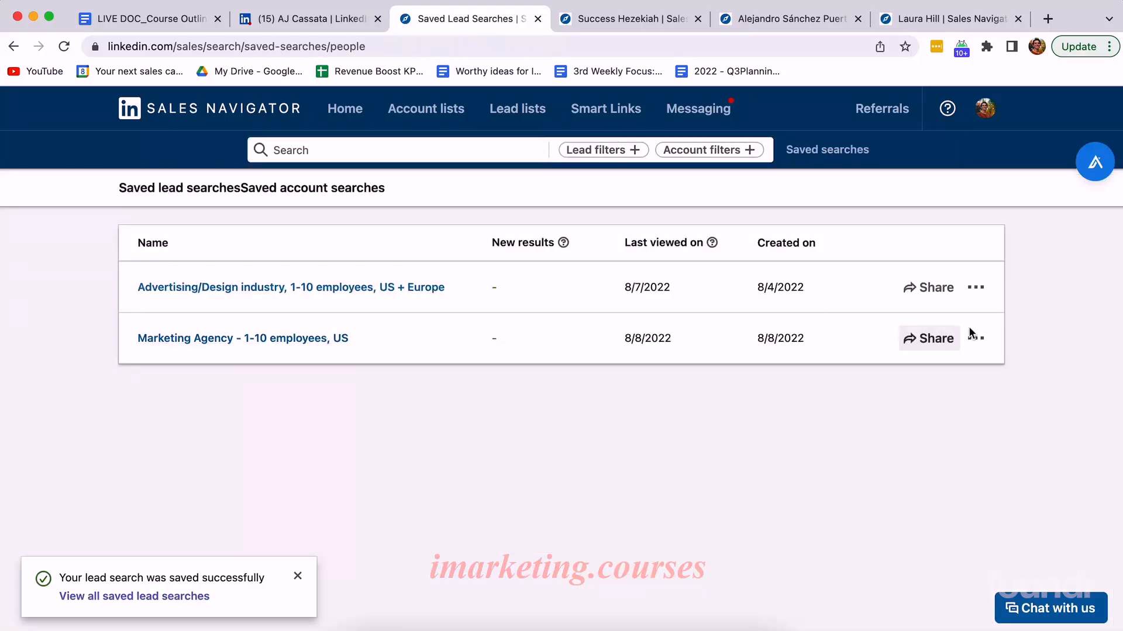
left_click(221, 338)
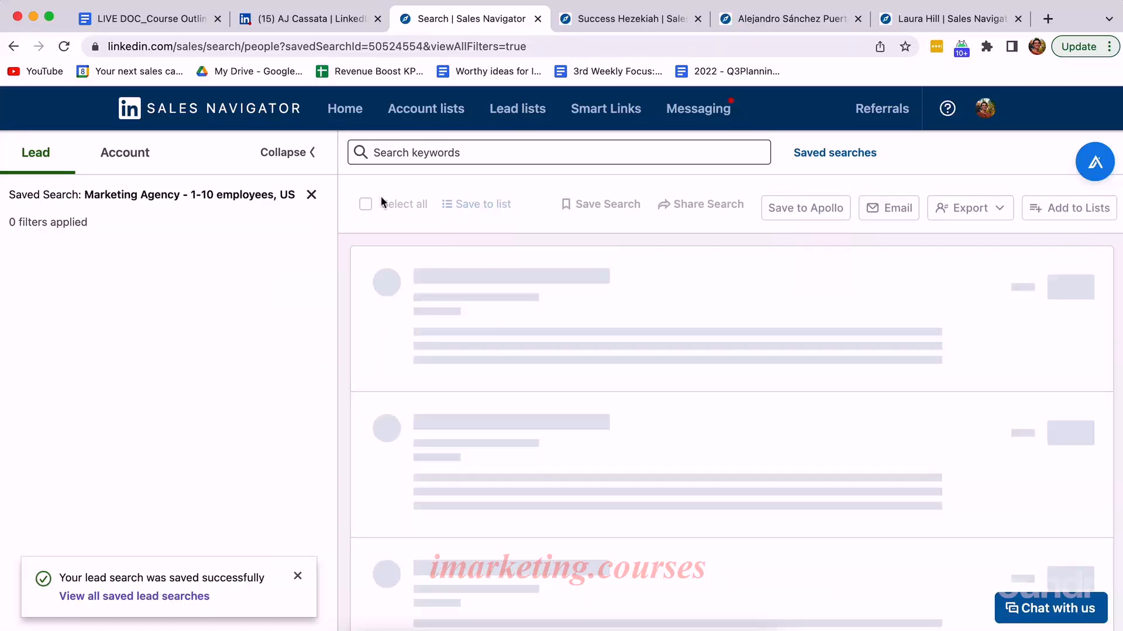
scroll(595, 310, "down", 2)
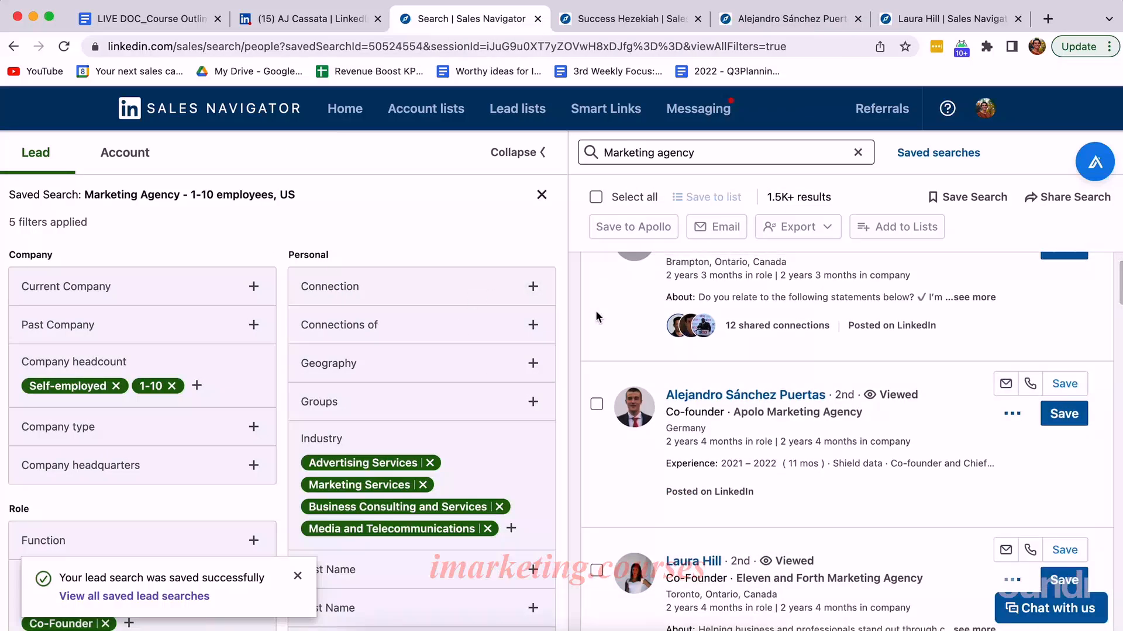
scroll(595, 310, "down", 10)
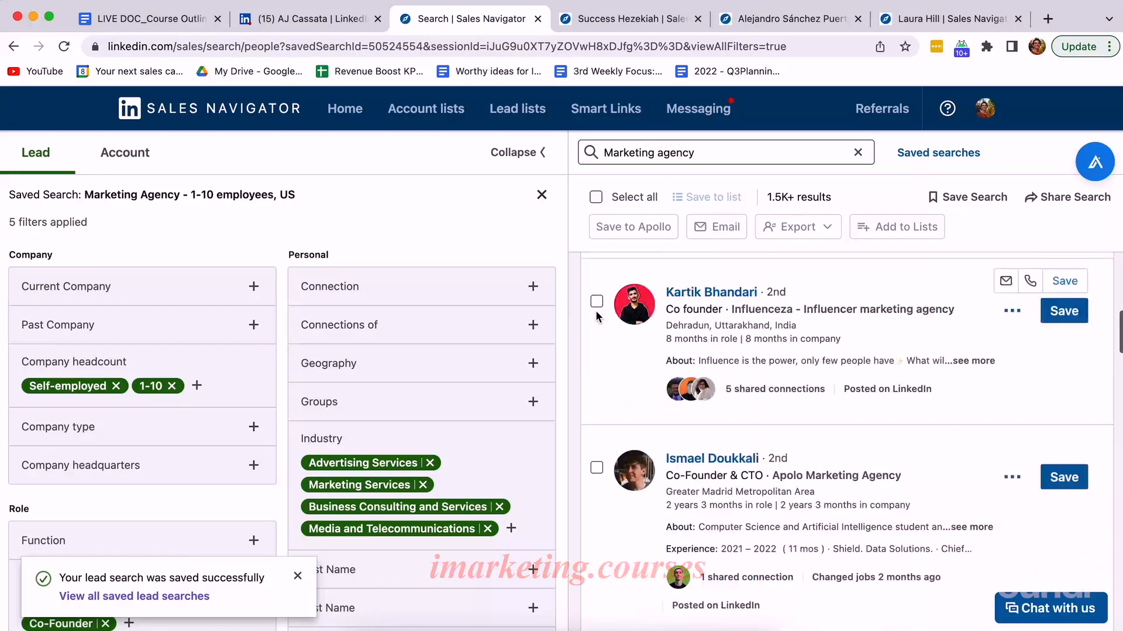